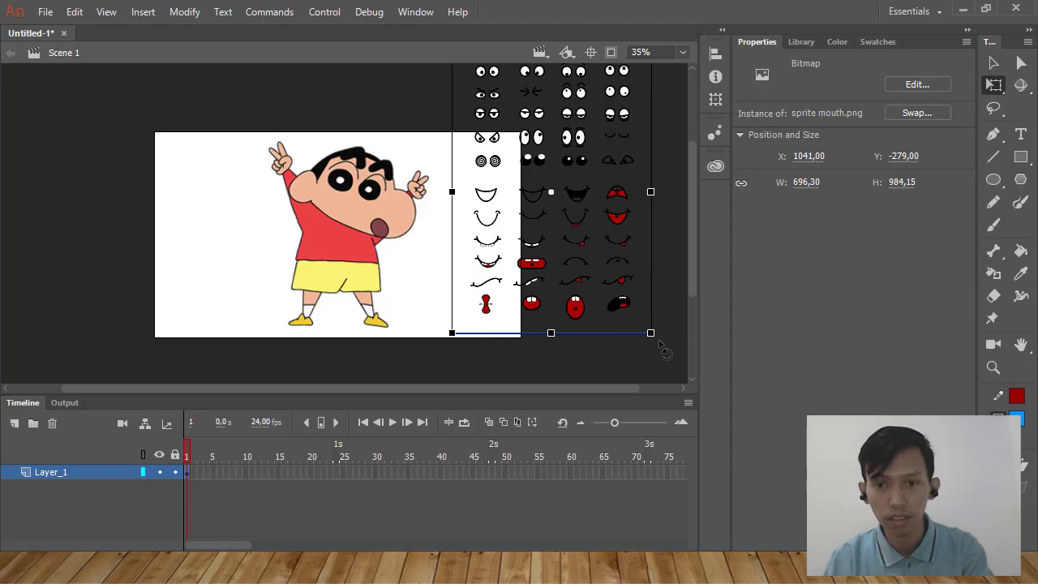
# Enlarge the sprite mouth.png bitmap to about 744 × 1052 and move it to about X 1091, Y -364.
pyautogui.moveTo(661, 347); pyautogui.dragTo(669, 357)
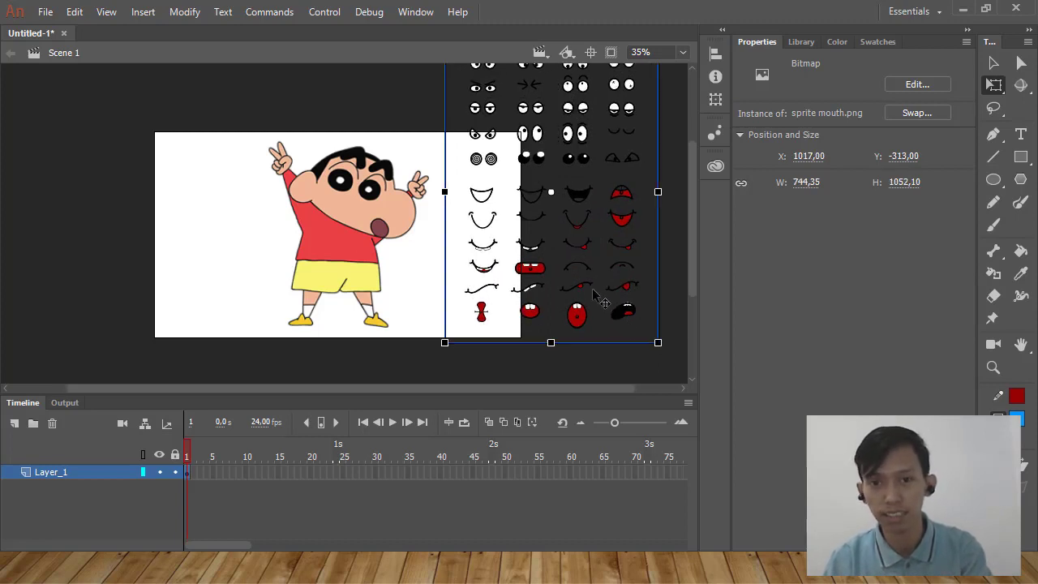
pyautogui.moveTo(593, 293); pyautogui.dragTo(614, 277)
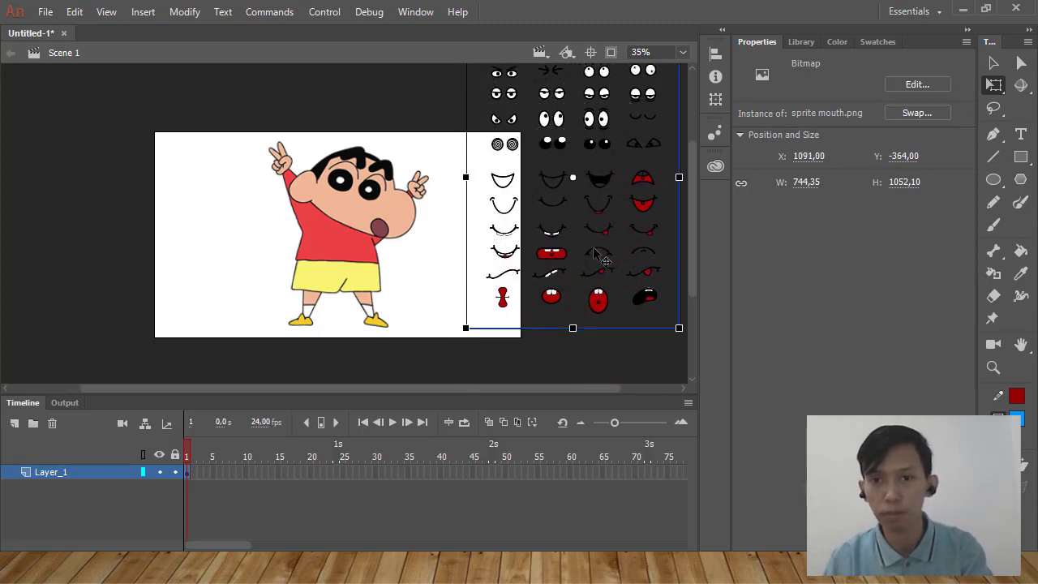
pyautogui.scroll(3, 598, 253)
pyautogui.scroll(-2, 595, 255)
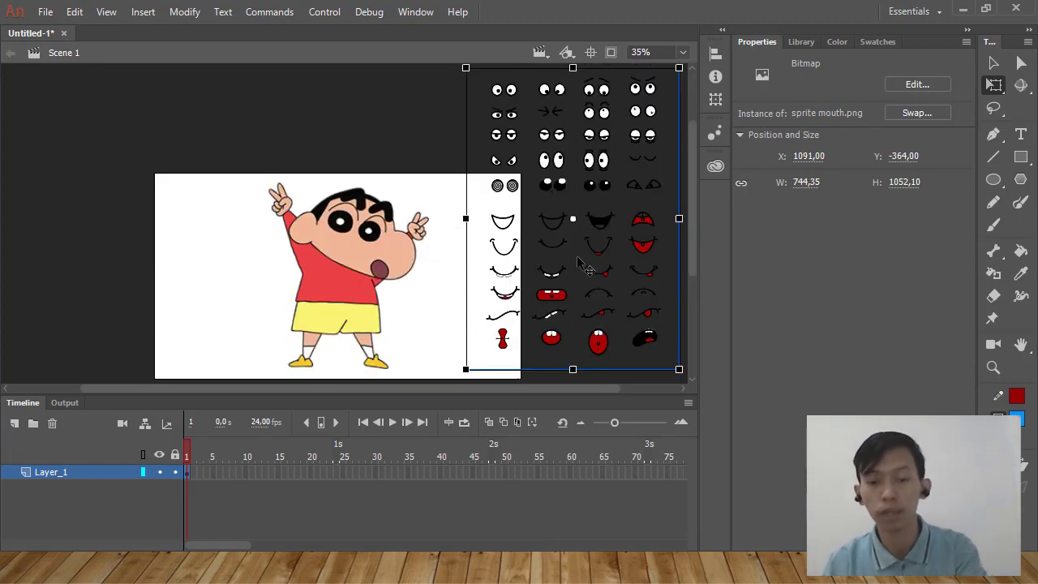
# Break apart the sprite sheet bitmap and delete its upper part containing all the eyes.
pyautogui.hotkey('ctrl', 'b')
pyautogui.click(428, 280)
pyautogui.scroll(2, 428, 280)
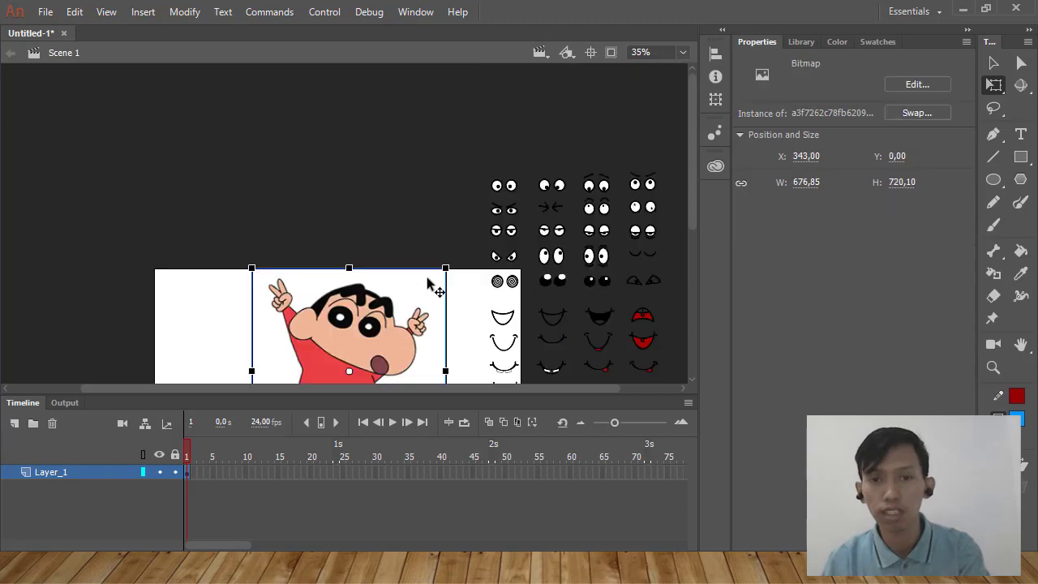
pyautogui.moveTo(445, 149); pyautogui.dragTo(740, 293)
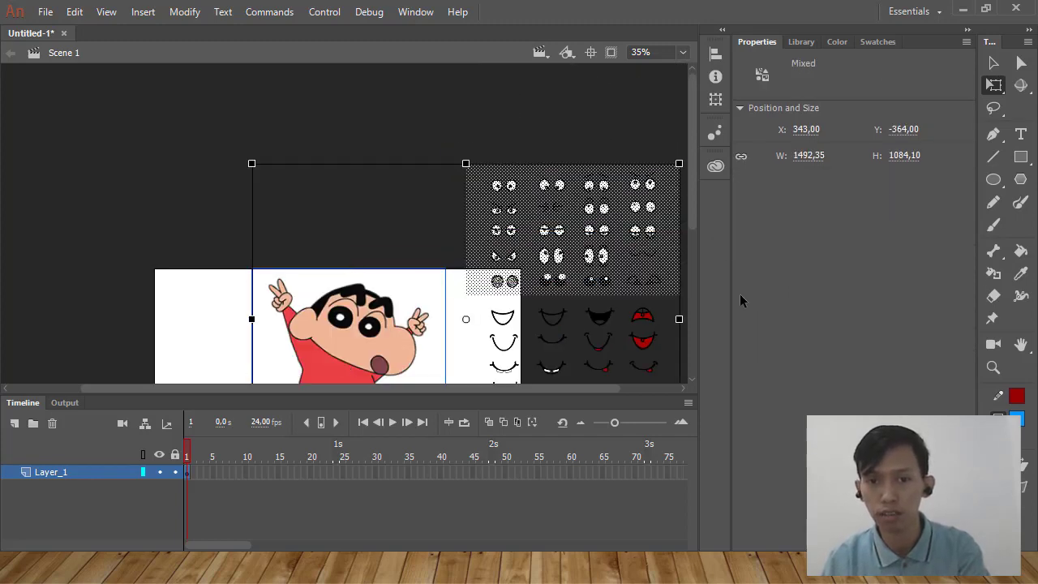
pyautogui.keyDown('shift'); pyautogui.click(395, 347); pyautogui.keyUp('shift')
pyautogui.press('Delete')
pyautogui.click(527, 328)
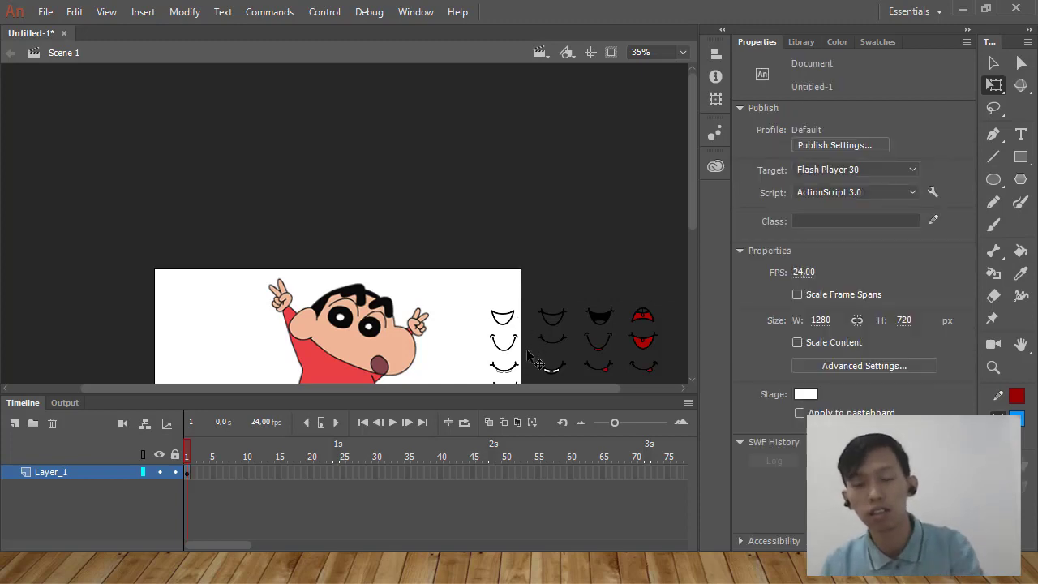
# Convert the remaining mouth artwork to a Graphic symbol named Mulut.
pyautogui.click(527, 350)
pyautogui.scroll(-5, 528, 350)
pyautogui.scroll(4, 528, 350)
pyautogui.scroll(-2, 527, 350)
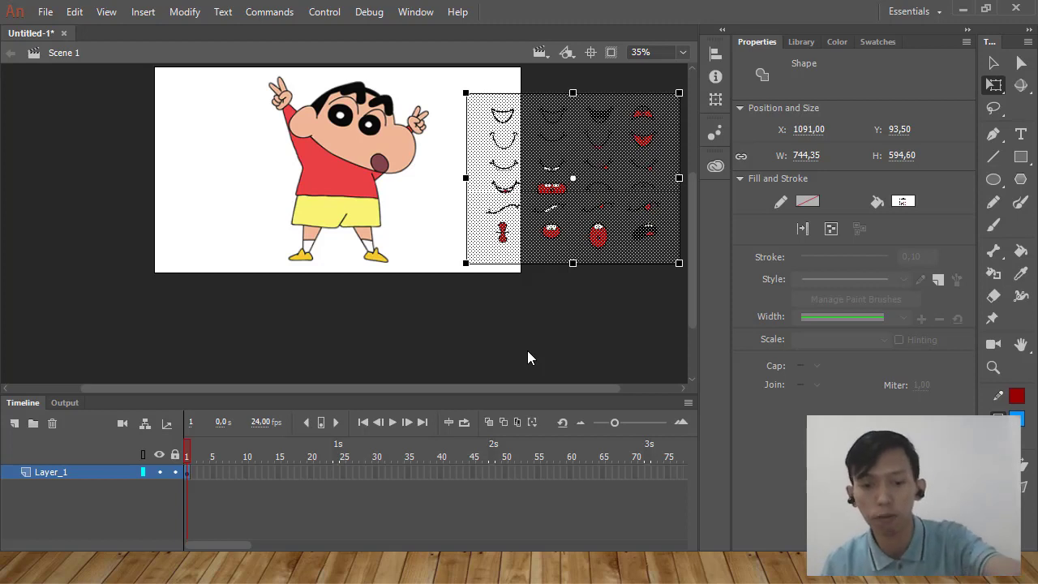
pyautogui.scroll(3, 527, 357)
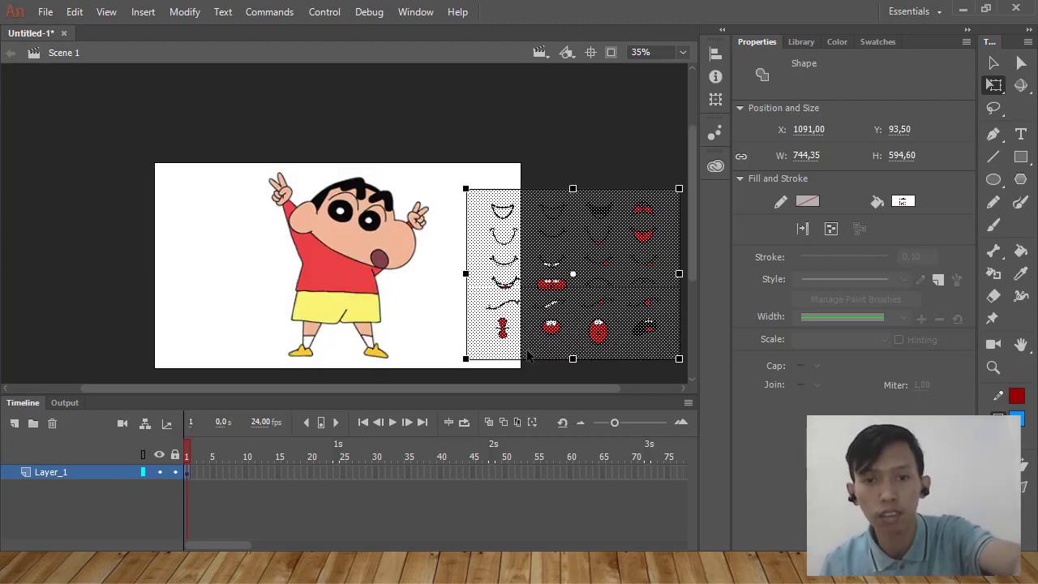
pyautogui.press('F8')
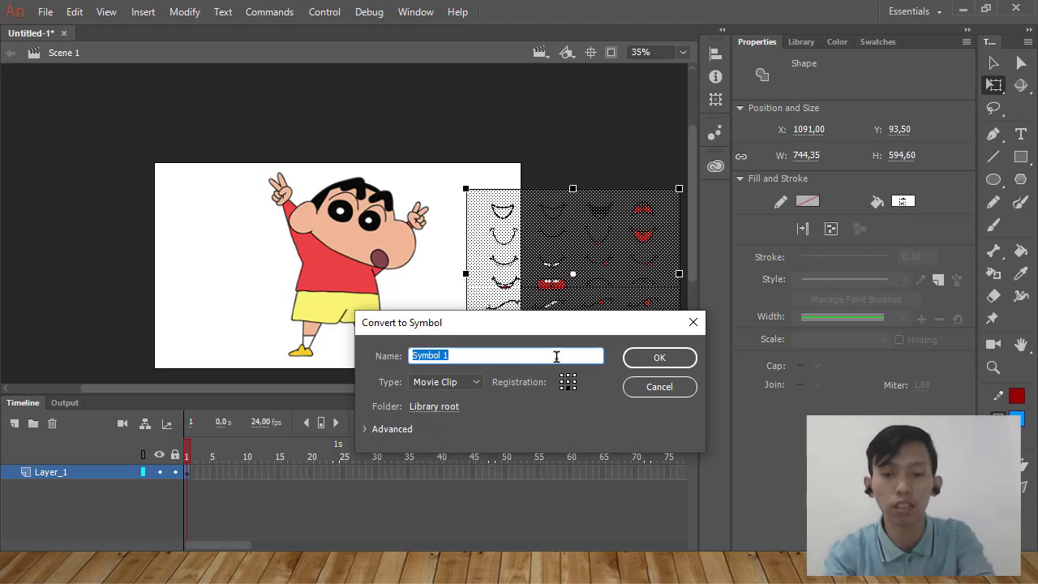
pyautogui.write('Mulut')
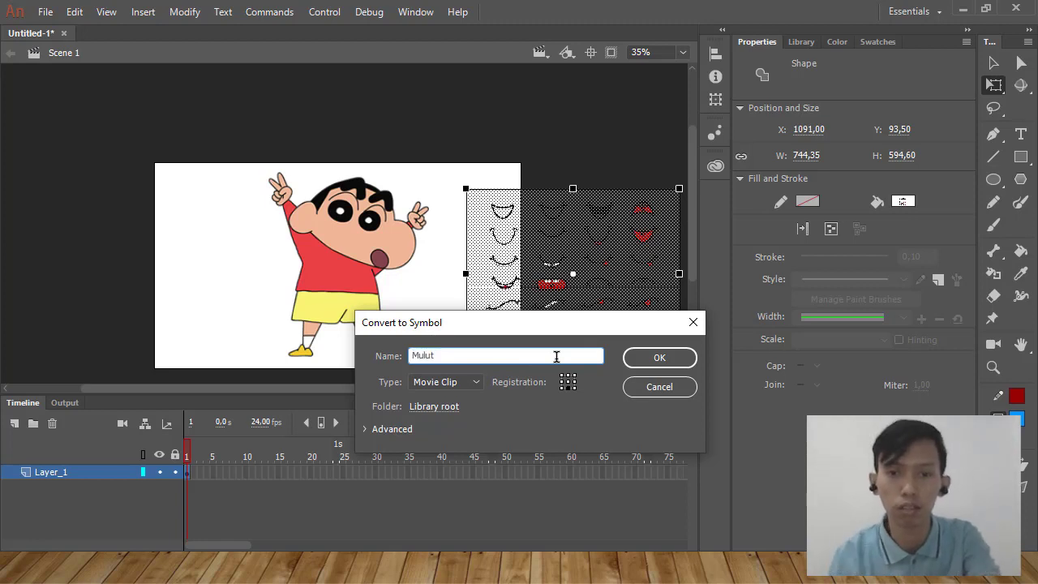
pyautogui.click(654, 364)
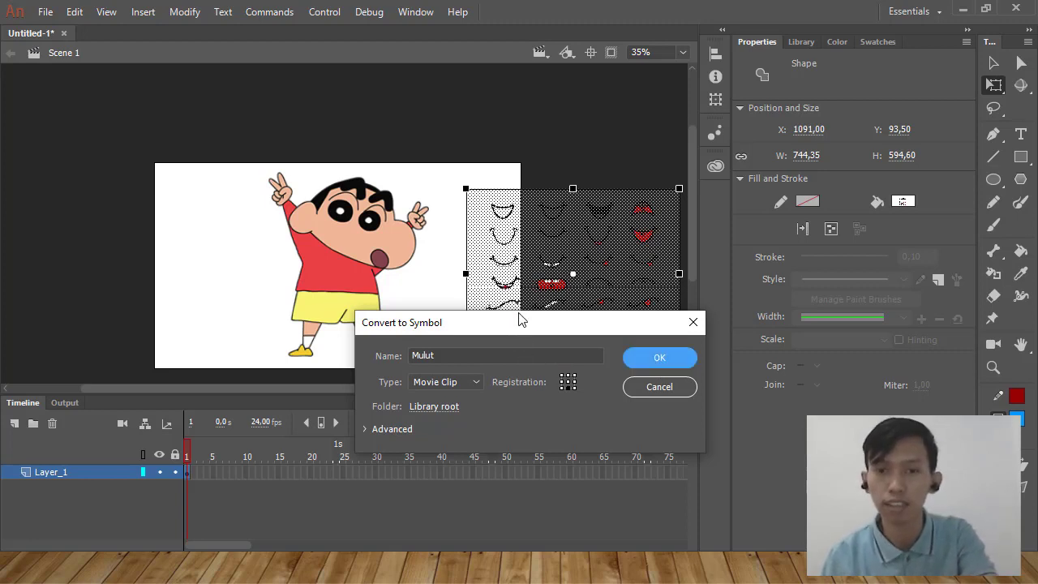
pyautogui.click(443, 385)
pyautogui.click(440, 433)
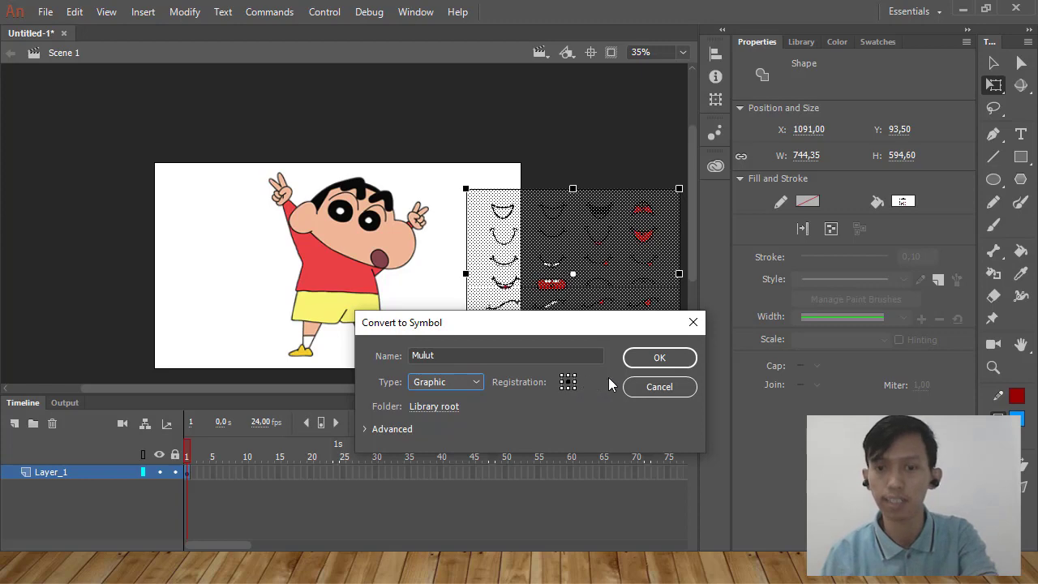
pyautogui.click(667, 362)
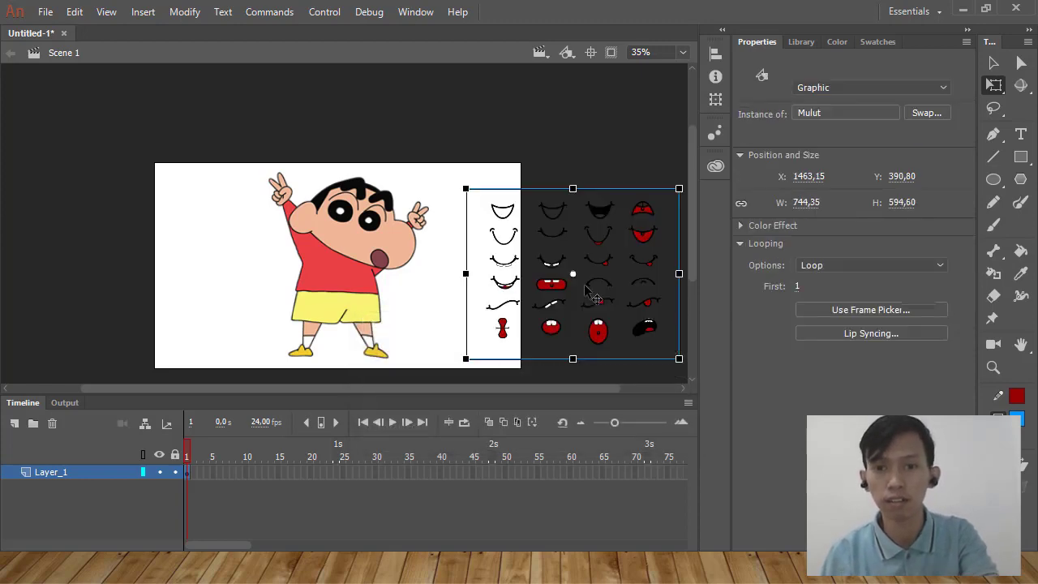
# Open the Mulut symbol for editing and move its four columns of mouths apart from each other.
pyautogui.doubleClick(586, 289)
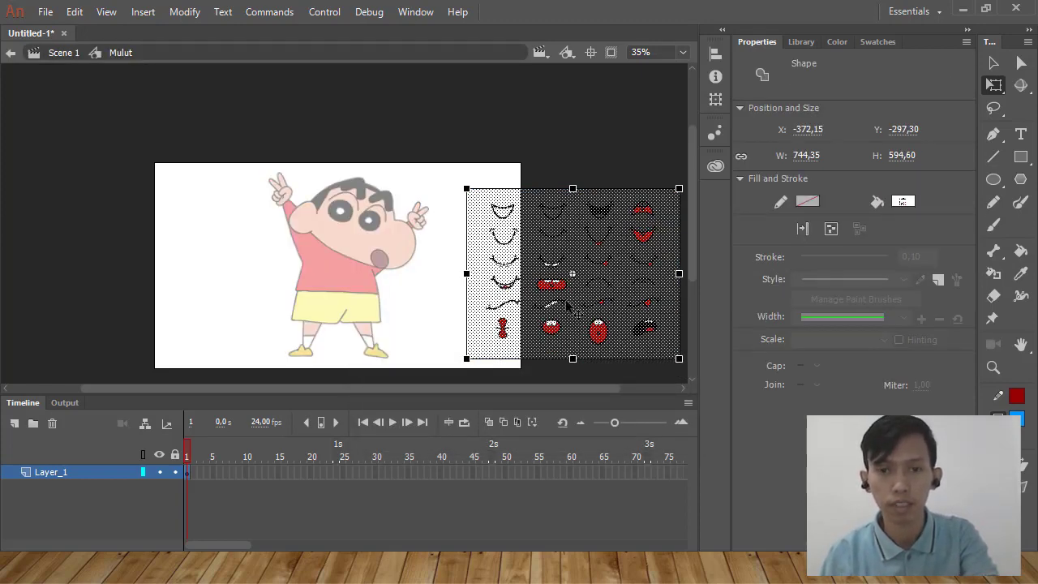
pyautogui.scroll(-3, 443, 204)
pyautogui.scroll(3, 443, 204)
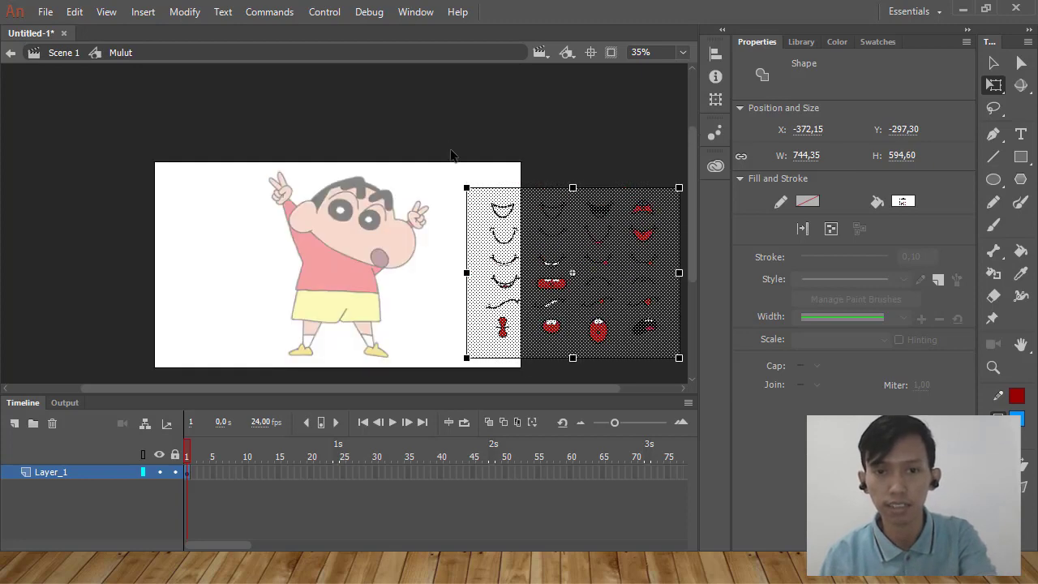
pyautogui.moveTo(408, 128); pyautogui.dragTo(527, 383)
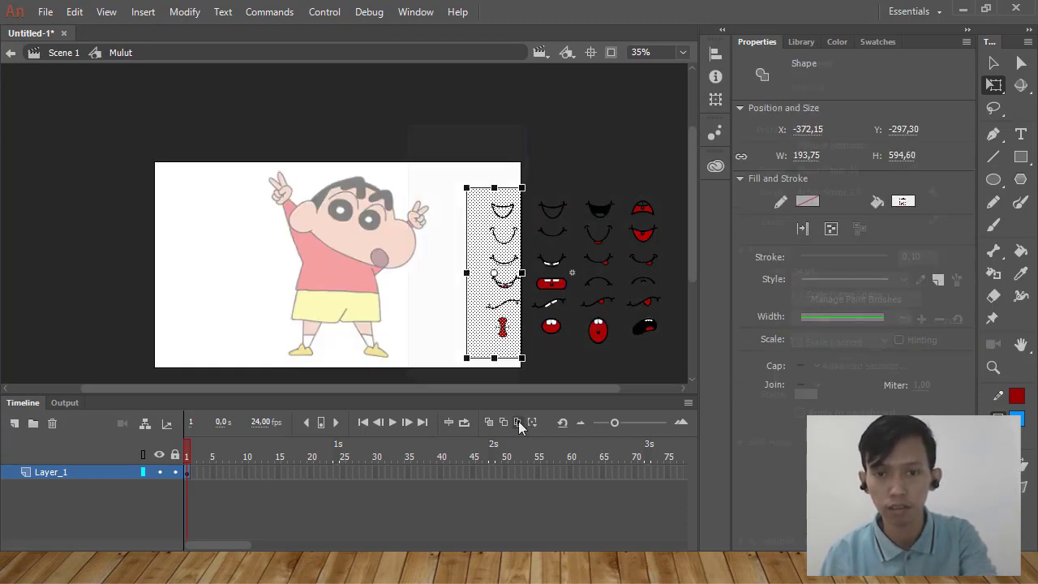
pyautogui.moveTo(503, 322); pyautogui.dragTo(404, 221)
pyautogui.moveTo(502, 149); pyautogui.dragTo(577, 389)
pyautogui.moveTo(553, 322); pyautogui.dragTo(485, 322)
pyautogui.moveTo(566, 160); pyautogui.dragTo(629, 387)
pyautogui.moveTo(607, 331); pyautogui.dragTo(155, 297)
pyautogui.moveTo(598, 147); pyautogui.dragTo(691, 387)
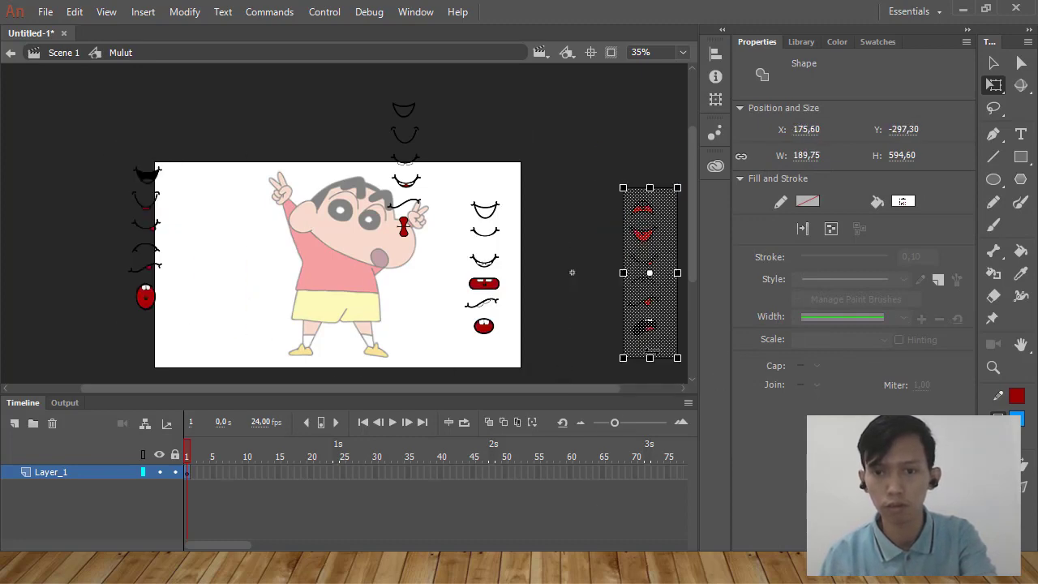
pyautogui.moveTo(652, 348); pyautogui.dragTo(36, 186)
pyautogui.moveTo(499, 289); pyautogui.dragTo(249, 153)
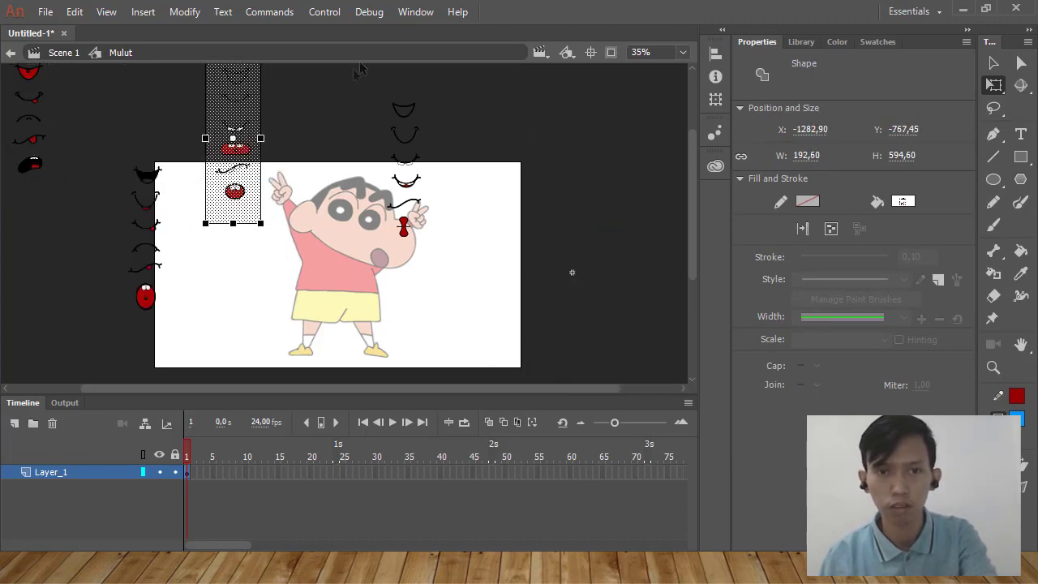
# Group each of the upper three mouths separately in the first column, placed over the character's raised hand.
pyautogui.moveTo(354, 70); pyautogui.dragTo(472, 117)
pyautogui.hotkey('ctrl', 'g')
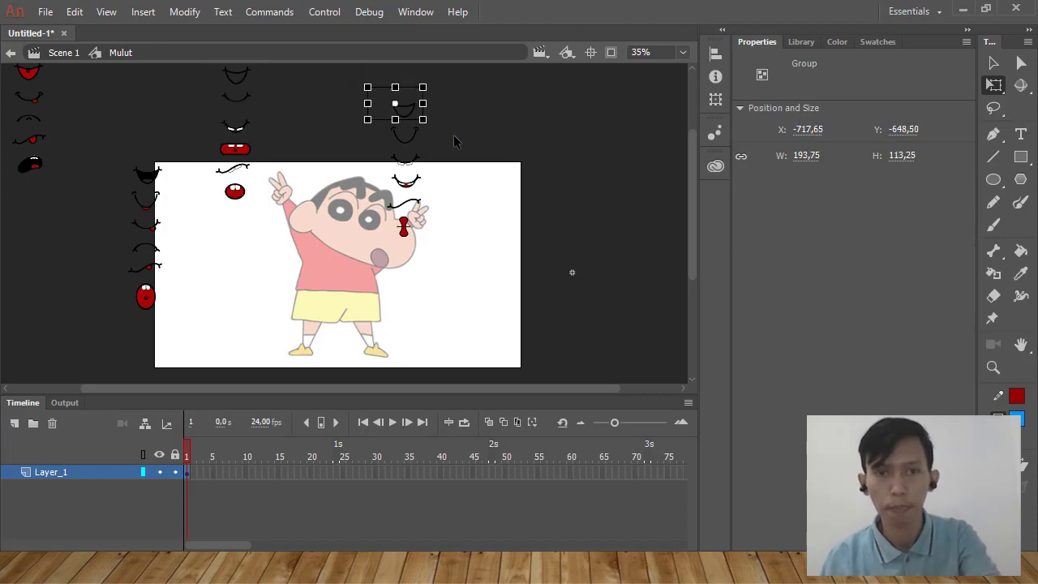
pyautogui.moveTo(338, 84); pyautogui.dragTo(468, 149)
pyautogui.keyDown('shift'); pyautogui.click(416, 108); pyautogui.keyUp('shift')
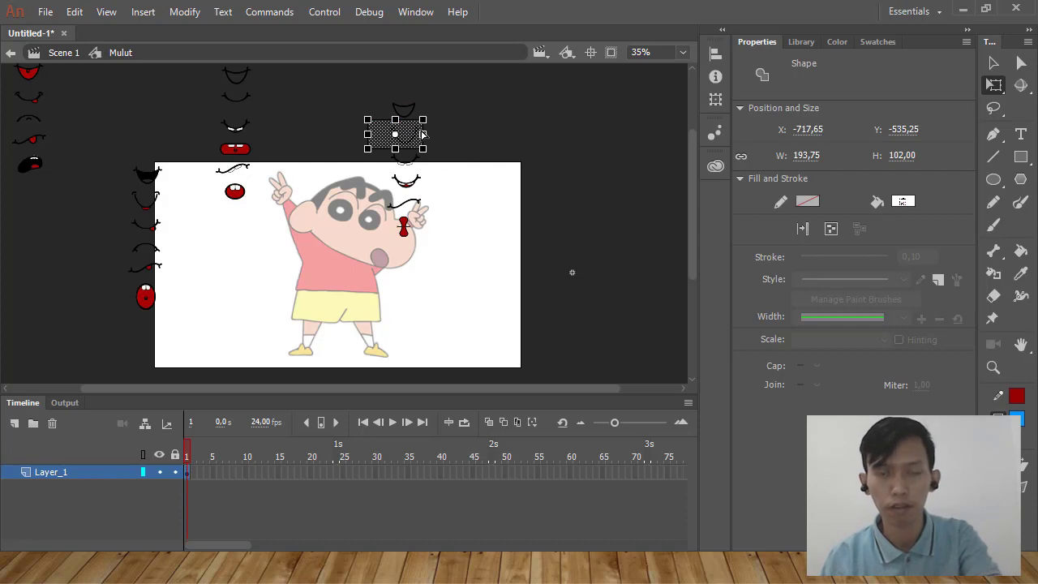
pyautogui.hotkey('ctrl', 'g')
pyautogui.moveTo(346, 133); pyautogui.dragTo(457, 171)
pyautogui.keyDown('shift'); pyautogui.click(417, 138); pyautogui.keyUp('shift')
pyautogui.hotkey('ctrl', 'g')
# Group each of the lower three mouths separately in the first column near the character's raised hand.
pyautogui.moveTo(338, 162); pyautogui.dragTo(468, 189)
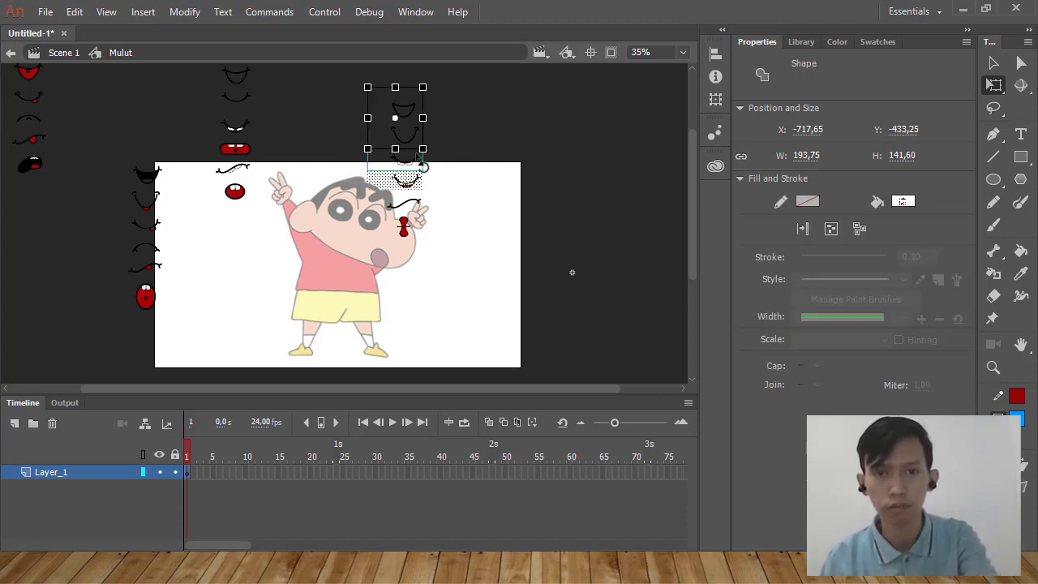
pyautogui.keyDown('shift'); pyautogui.click(418, 158); pyautogui.keyUp('shift')
pyautogui.hotkey('ctrl', 'g')
pyautogui.moveTo(341, 184); pyautogui.dragTo(471, 212)
pyautogui.keyDown('shift'); pyautogui.click(417, 180); pyautogui.keyUp('shift')
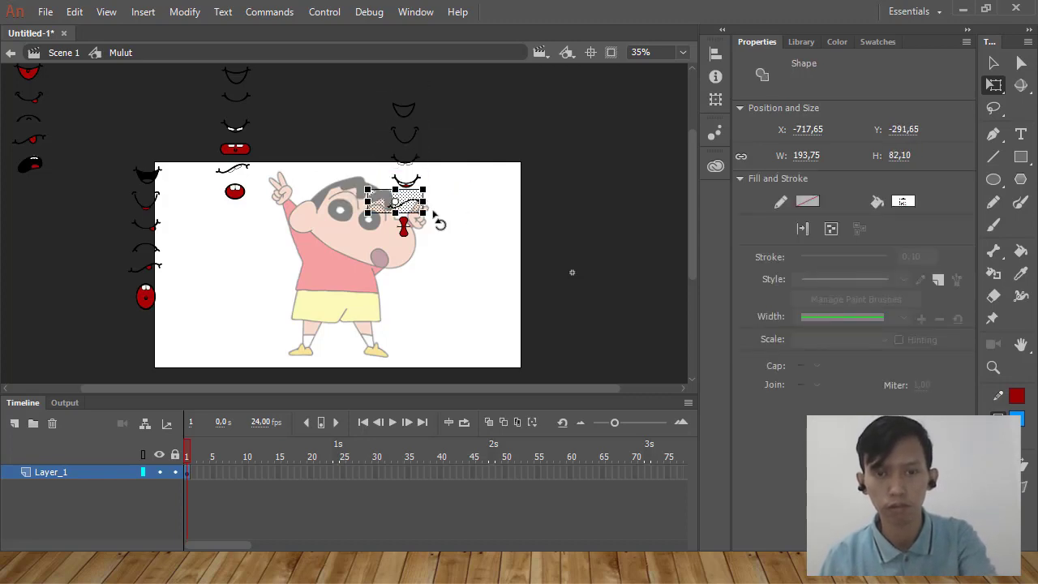
pyautogui.hotkey('ctrl', 'g')
pyautogui.moveTo(347, 265); pyautogui.dragTo(481, 205)
pyautogui.keyDown('shift'); pyautogui.click(419, 204); pyautogui.keyUp('shift')
pyautogui.hotkey('ctrl', 'g')
# Group each of the top three mouths separately in the second column, above the stage's upper-left area.
pyautogui.scroll(3, 325, 187)
pyautogui.moveTo(196, 165); pyautogui.dragTo(317, 223)
pyautogui.hotkey('ctrl', 'g')
pyautogui.keyDown('shift'); pyautogui.click(236, 200); pyautogui.keyUp('shift')
pyautogui.hotkey('ctrl', 'g')
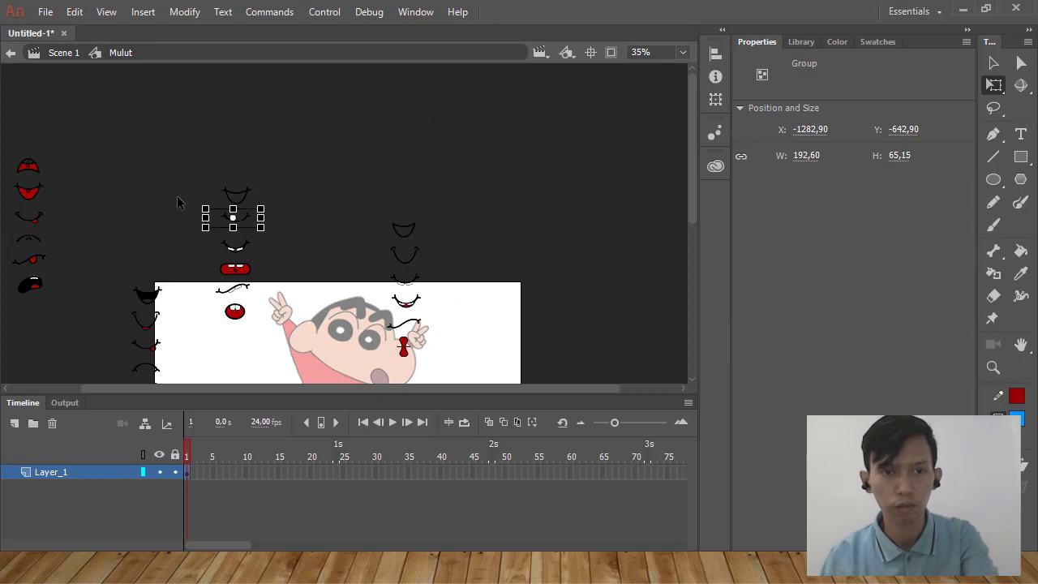
pyautogui.moveTo(177, 195); pyautogui.dragTo(275, 271)
pyautogui.keyDown('shift'); pyautogui.click(235, 215); pyautogui.keyUp('shift')
pyautogui.hotkey('ctrl', 'g')
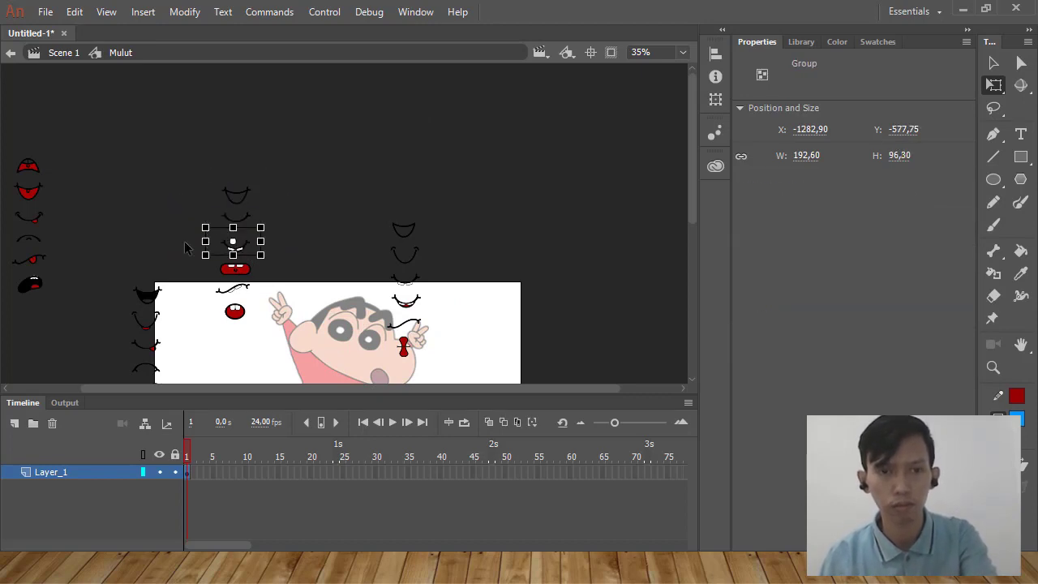
# Group the red toothed mouth, the wavy mouth and the small round mouth separately in the second column.
pyautogui.moveTo(185, 243); pyautogui.dragTo(292, 280)
pyautogui.keyDown('shift'); pyautogui.click(236, 222); pyautogui.keyUp('shift')
pyautogui.keyDown('shift'); pyautogui.click(236, 243); pyautogui.keyUp('shift')
pyautogui.keyDown('shift'); pyautogui.click(236, 221); pyautogui.keyUp('shift')
pyautogui.hotkey('ctrl', 'g')
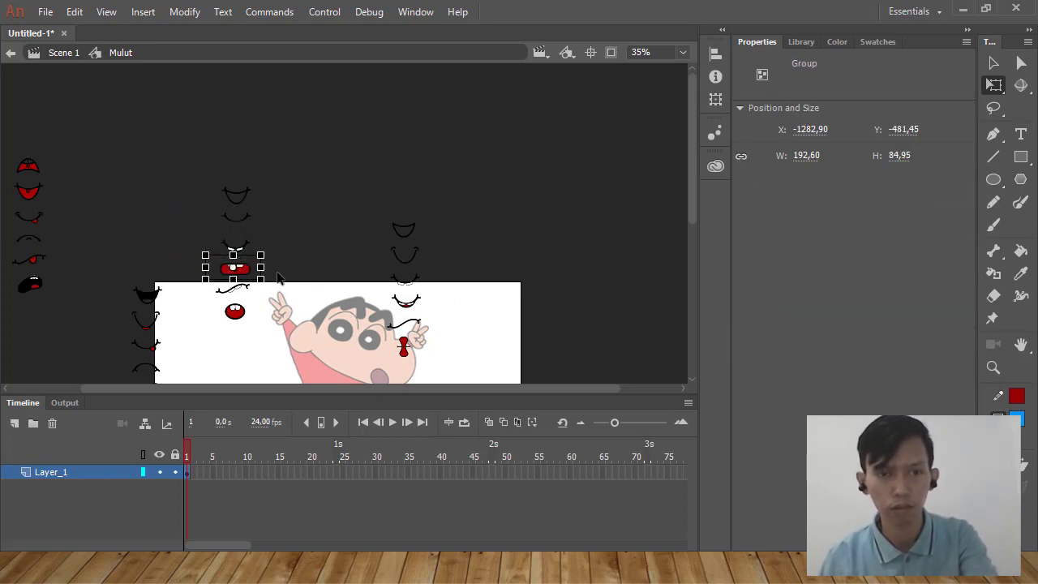
pyautogui.moveTo(185, 271)
pyautogui.mouseDown()
pyautogui.moveTo(295, 297)
pyautogui.moveTo(301, 310)
pyautogui.mouseUp()
pyautogui.hotkey('ctrl', 'g')
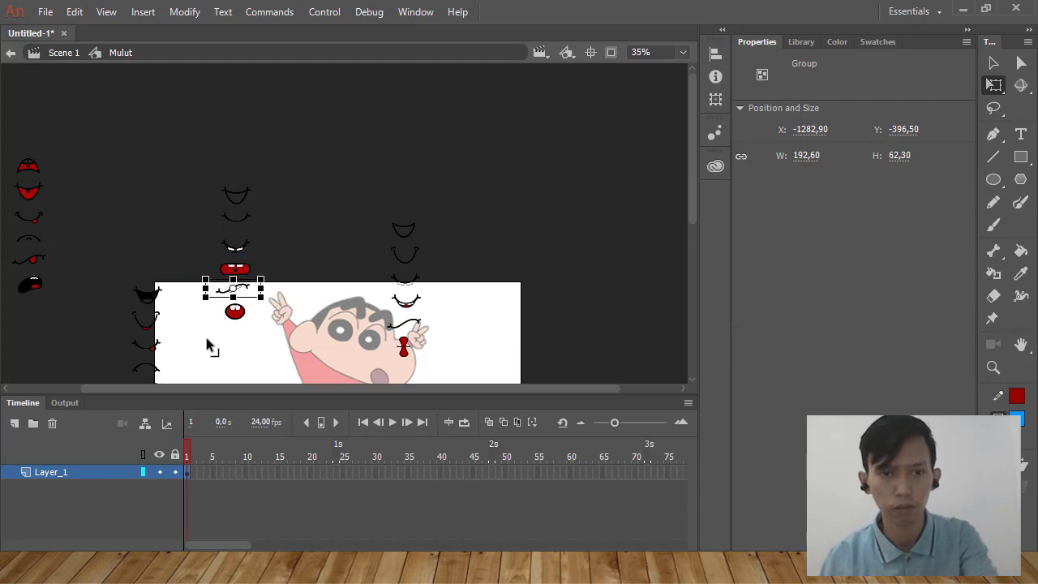
pyautogui.moveTo(202, 340); pyautogui.dragTo(260, 308)
pyautogui.keyDown('shift'); pyautogui.click(237, 294); pyautogui.keyUp('shift')
pyautogui.hotkey('ctrl', 'g')
# Group each of the top three mouths separately in the leftmost column outside the stage.
pyautogui.scroll(-1, 117, 166)
pyautogui.scroll(1, 113, 164)
pyautogui.moveTo(71, 134); pyautogui.dragTo(155, 172)
pyautogui.moveTo(46, 154); pyautogui.dragTo(162, 213)
pyautogui.hotkey('ctrl', 'g')
pyautogui.moveTo(78, 196); pyautogui.dragTo(175, 229)
pyautogui.hotkey('ctrl', 'g')
# Group each of the bottom three mouths separately in the leftmost column outside the stage.
pyautogui.moveTo(77, 219); pyautogui.dragTo(176, 250)
pyautogui.hotkey('ctrl', 'g')
pyautogui.moveTo(76, 238); pyautogui.dragTo(162, 278)
pyautogui.hotkey('ctrl', 'g')
pyautogui.moveTo(75, 260); pyautogui.dragTo(170, 318)
pyautogui.hotkey('ctrl', 'g')
# Group each of the top three mouths separately in the column on the stage's left edge.
pyautogui.scroll(-5, 218, 295)
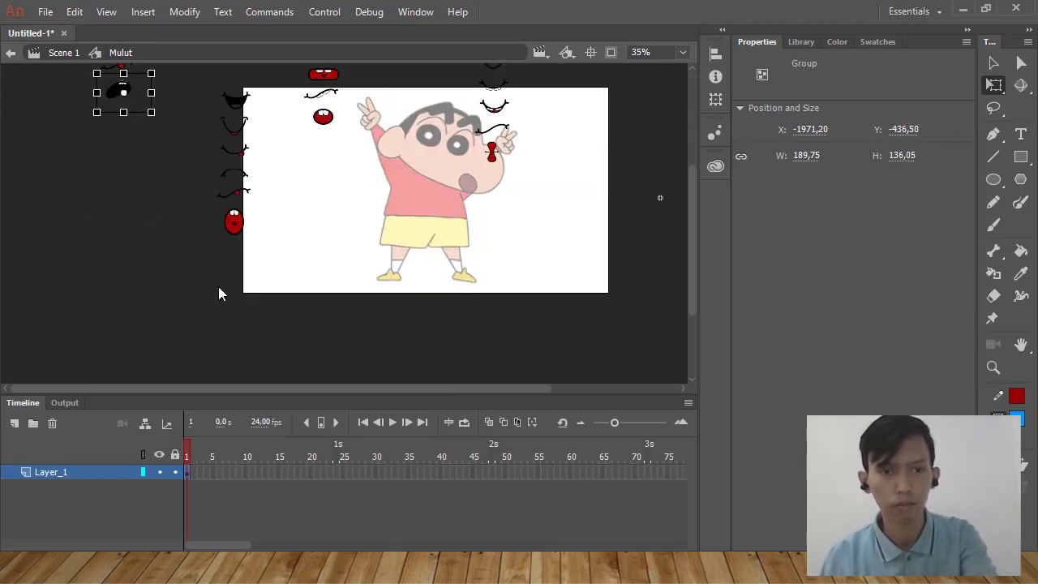
pyautogui.scroll(5, 218, 295)
pyautogui.moveTo(197, 250); pyautogui.dragTo(273, 301)
pyautogui.moveTo(189, 262); pyautogui.dragTo(290, 307)
pyautogui.hotkey('ctrl', 'g')
pyautogui.moveTo(192, 290); pyautogui.dragTo(285, 328)
pyautogui.hotkey('ctrl', 'g')
pyautogui.moveTo(186, 326); pyautogui.dragTo(281, 355)
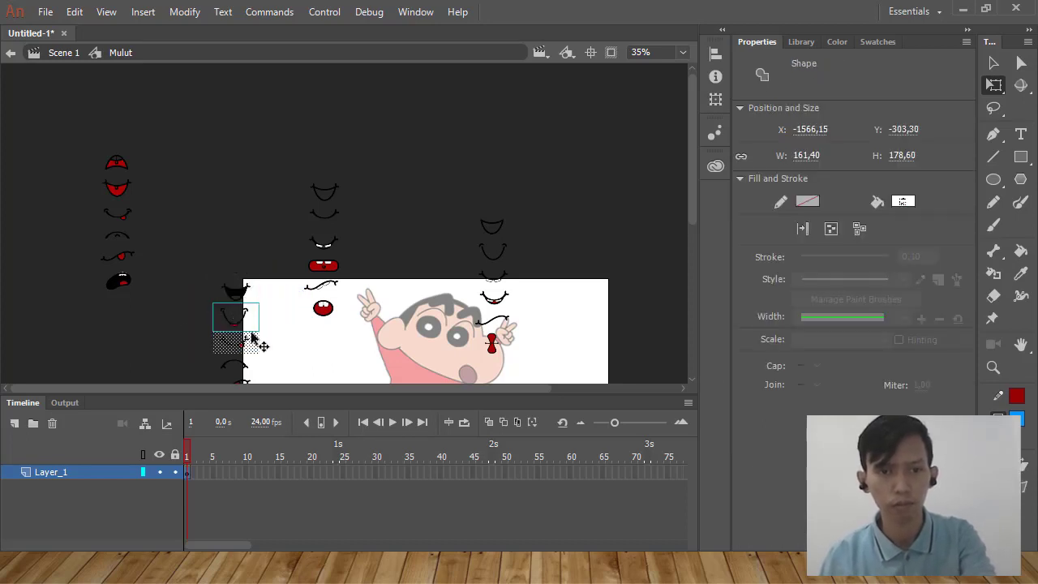
pyautogui.hotkey('ctrl', 'g')
# Group each of the bottom three mouths separately in the column on the stage's left edge.
pyautogui.scroll(-6, 246, 331)
pyautogui.scroll(4, 245, 331)
pyautogui.moveTo(191, 245); pyautogui.dragTo(274, 288)
pyautogui.hotkey('ctrl', 'g')
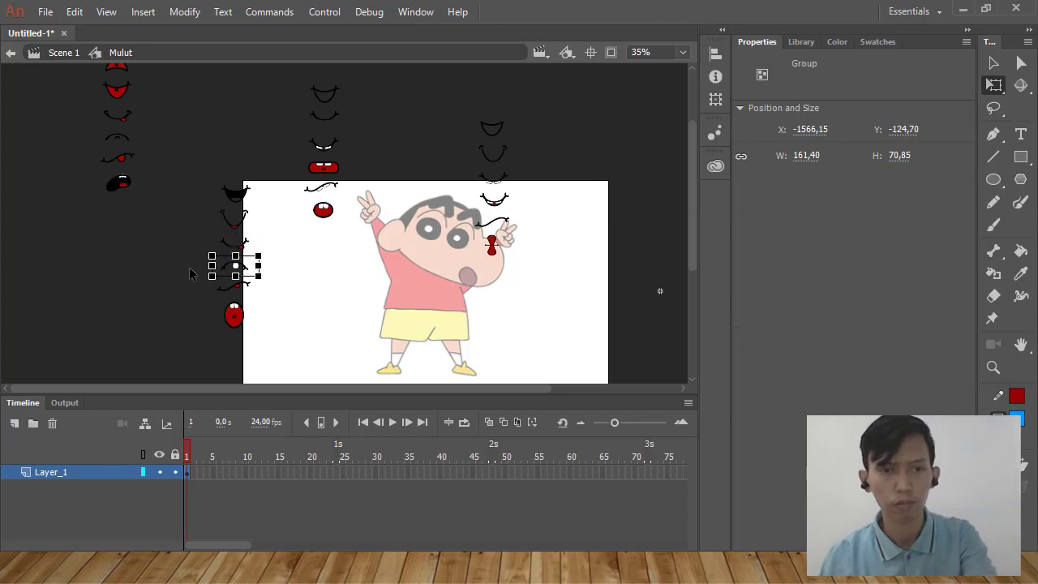
pyautogui.moveTo(189, 274); pyautogui.dragTo(289, 297)
pyautogui.hotkey('ctrl', 'g')
pyautogui.moveTo(173, 353); pyautogui.dragTo(279, 298)
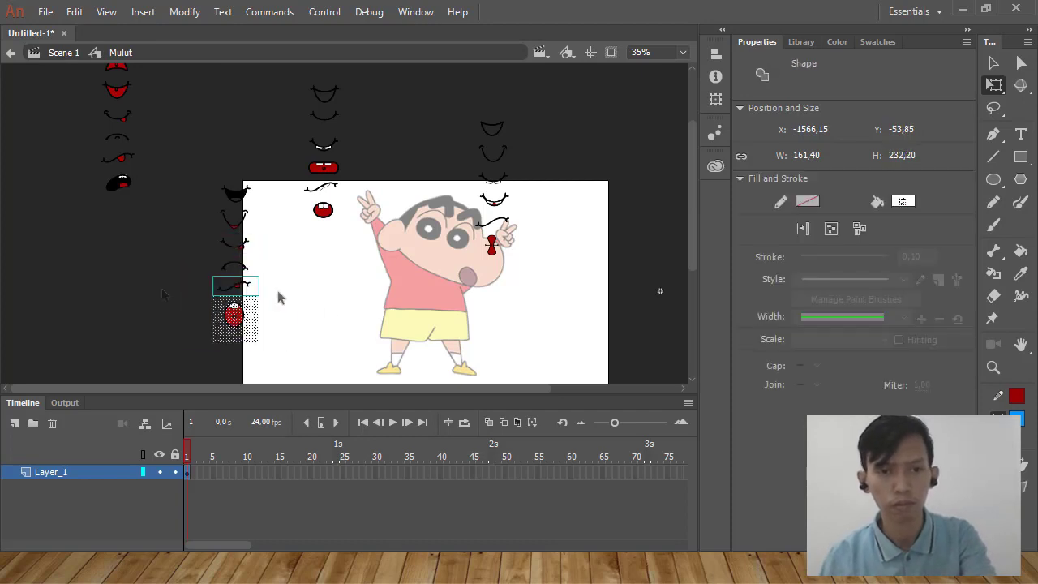
pyautogui.keyDown('shift'); pyautogui.click(228, 288); pyautogui.keyUp('shift')
pyautogui.hotkey('ctrl', 'g')
# Delete the stray leftover strip of the sprite sheet lying outside the stage, away from the mouth columns.
pyautogui.scroll(2, 290, 341)
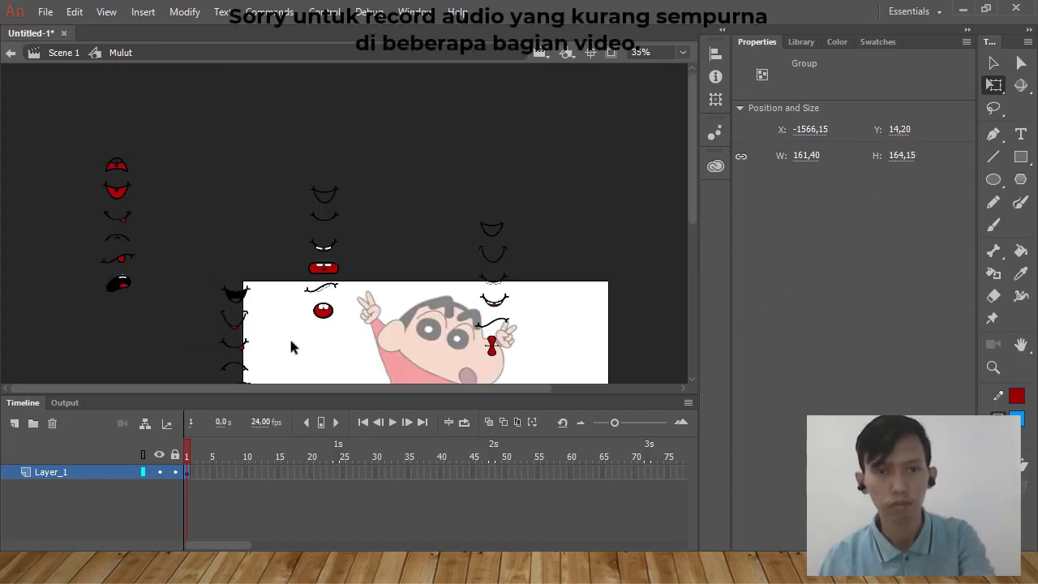
pyautogui.scroll(-3, 376, 244)
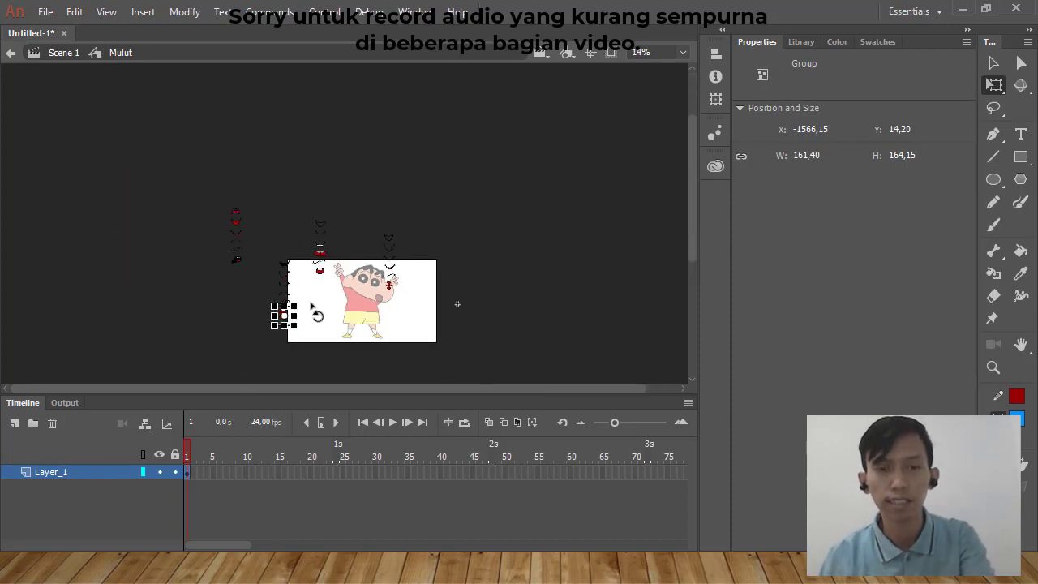
pyautogui.scroll(2, 317, 311)
pyautogui.scroll(-2, 362, 332)
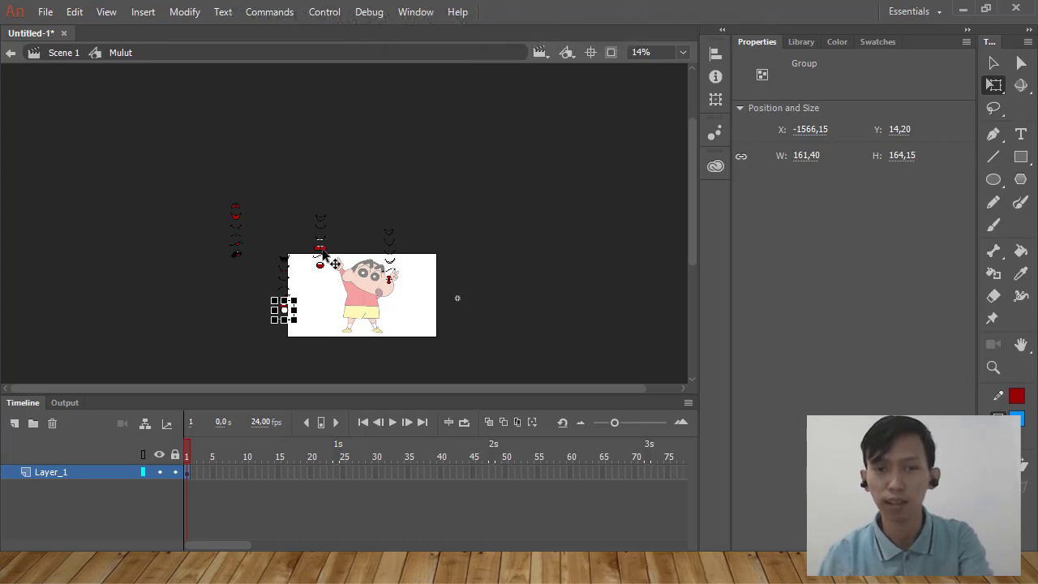
pyautogui.hotkey('ctrl', 'a')
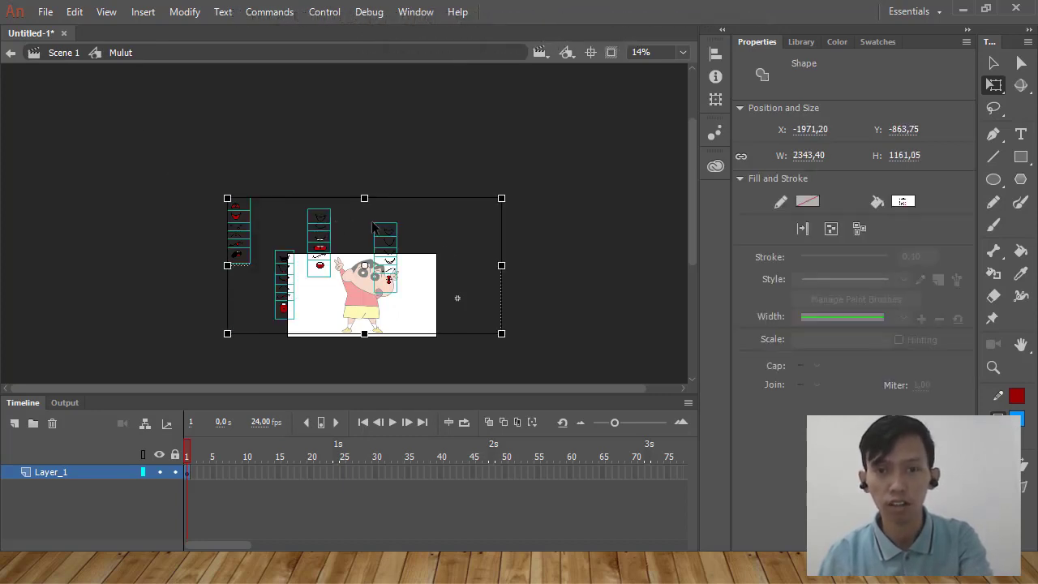
pyautogui.click(450, 268)
pyautogui.moveTo(451, 227); pyautogui.dragTo(568, 394)
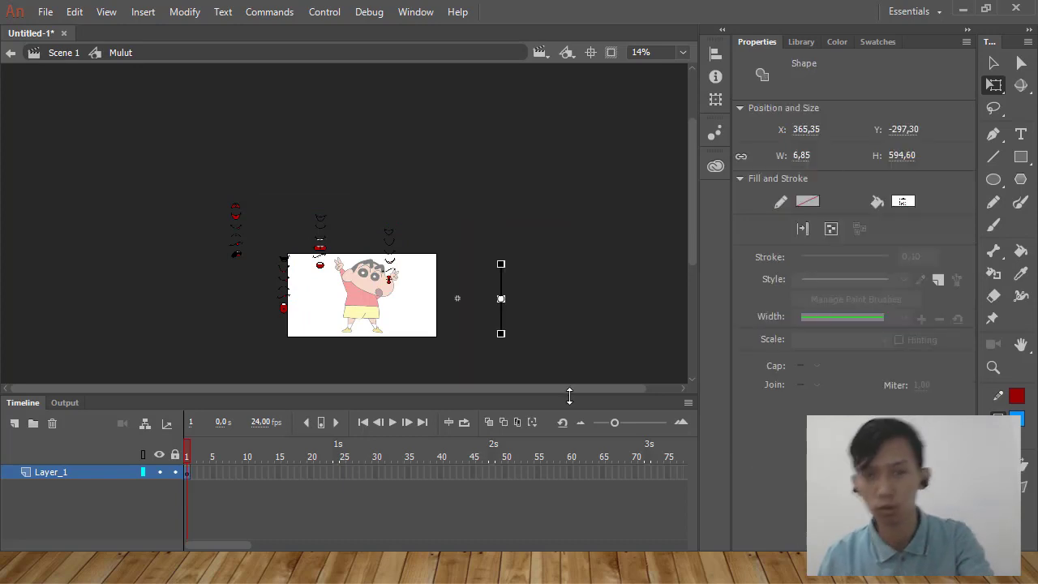
pyautogui.click(491, 273)
# Select all the mouths and align them to each other on their horizontal and vertical centers.
pyautogui.hotkey('ctrl', 'a')
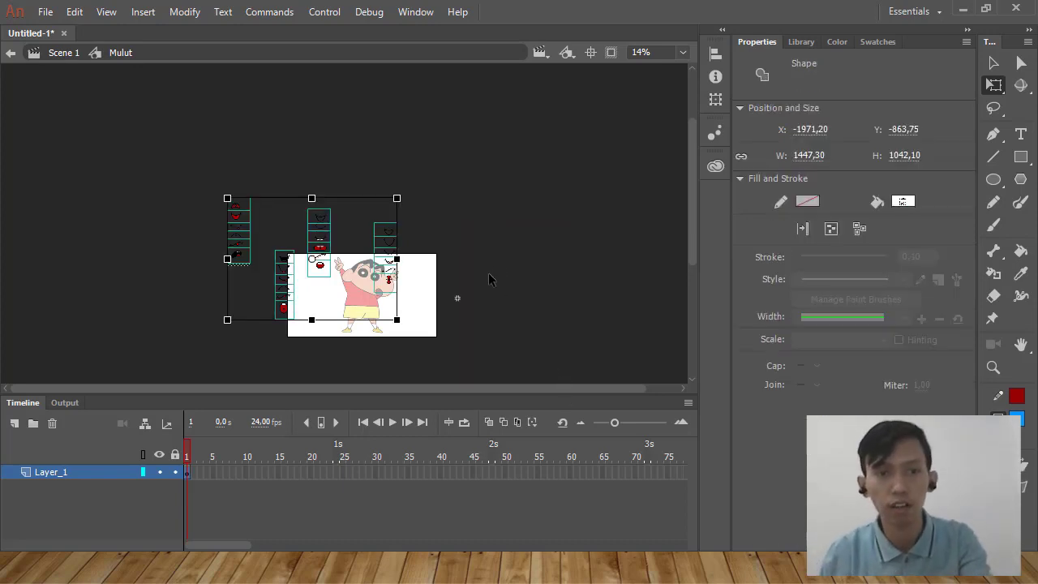
pyautogui.click(719, 54)
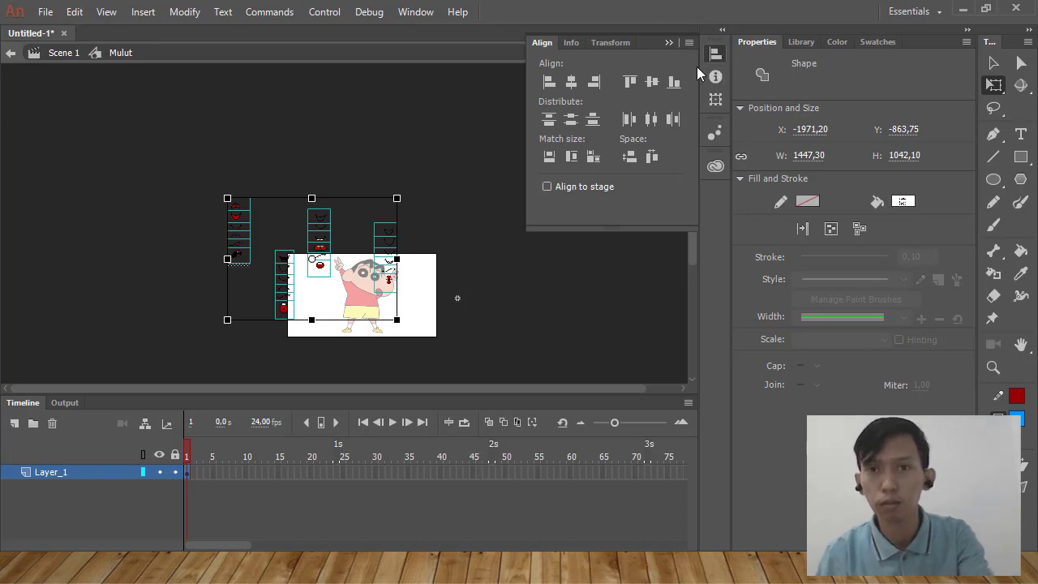
pyautogui.click(575, 84)
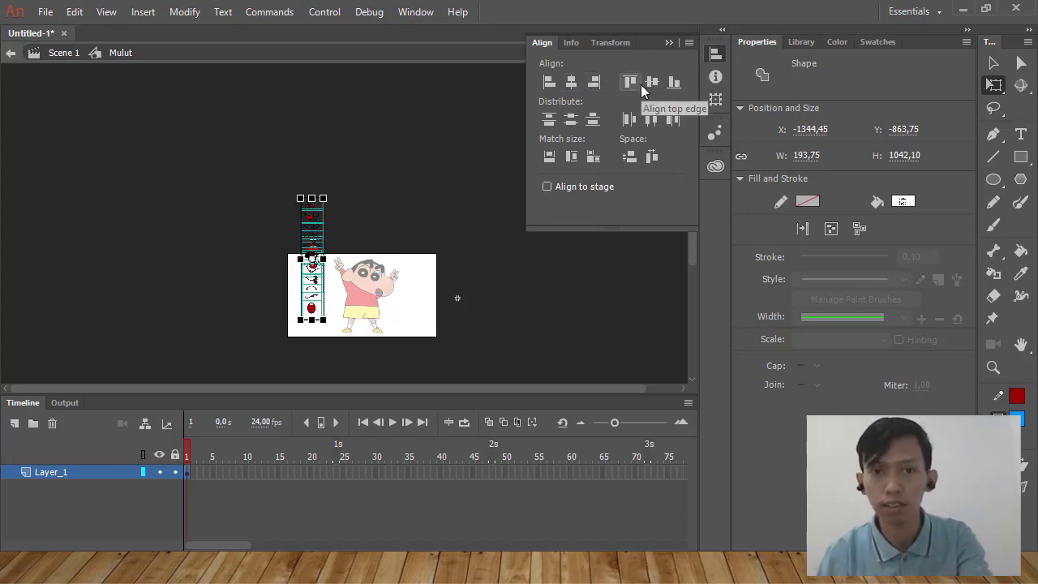
pyautogui.click(645, 84)
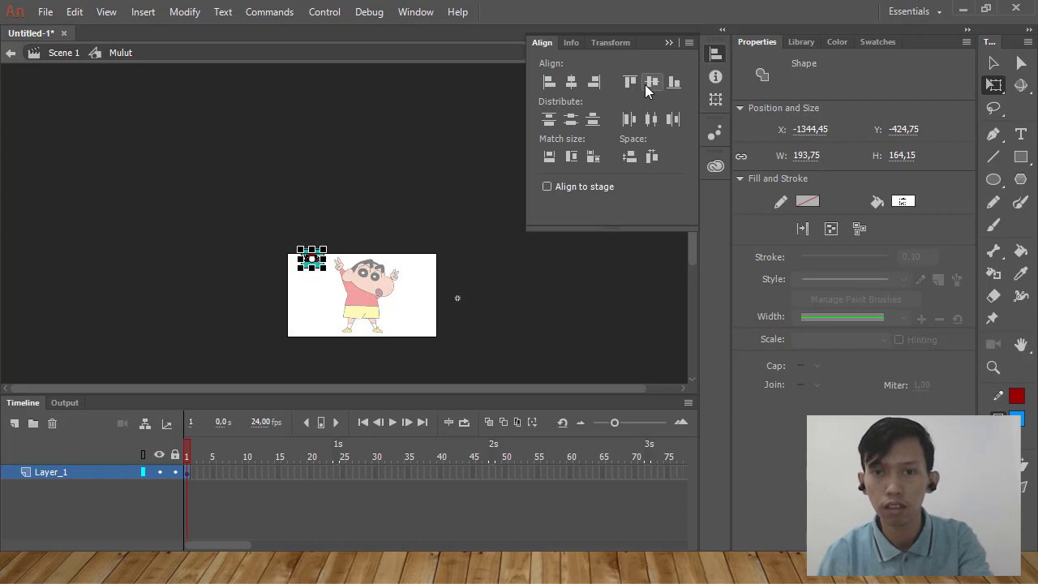
# Turn on Align to stage and center all the mouths horizontally and vertically on the Mulut symbol's center point.
pyautogui.click(578, 188)
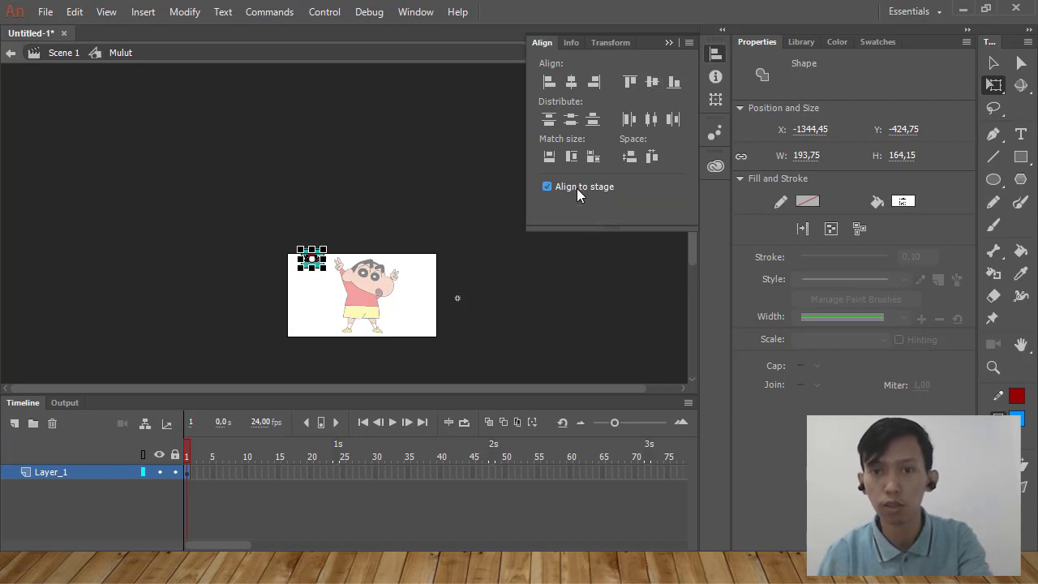
pyautogui.click(572, 82)
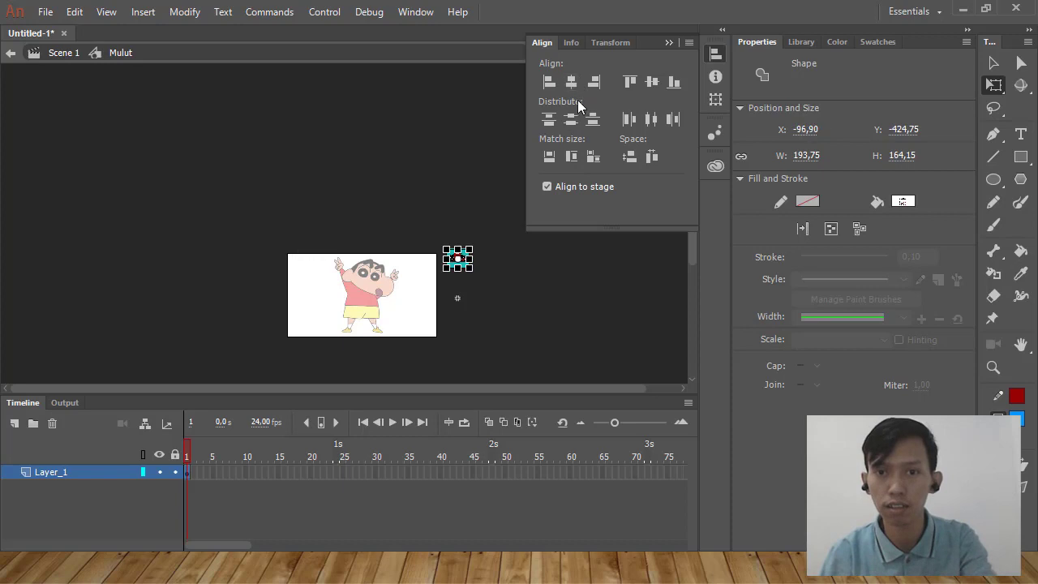
pyautogui.click(652, 81)
pyautogui.click(562, 276)
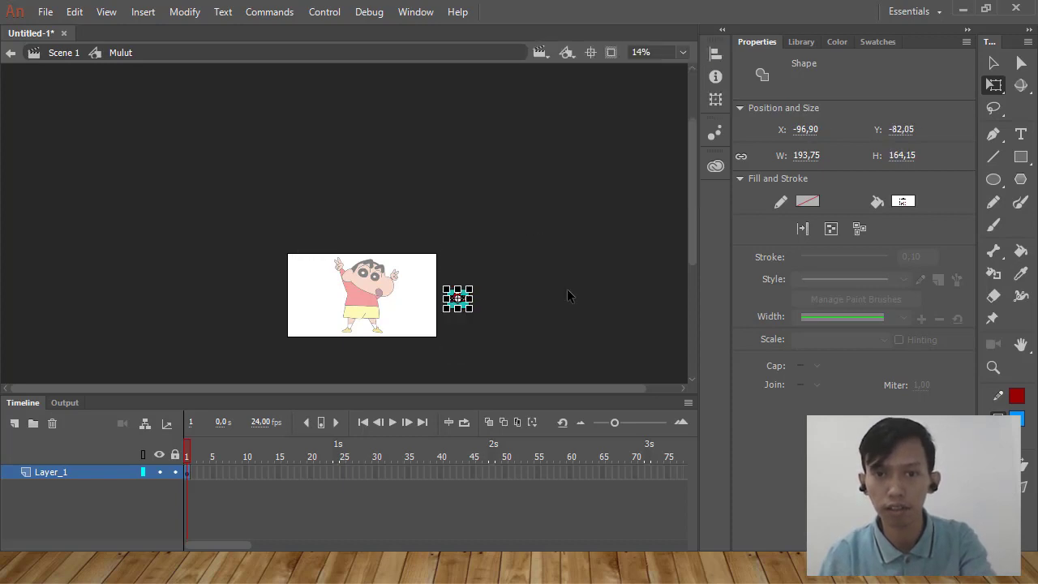
# Select all the stacked mouths and distribute them to separate keyframes in the Mulut symbol.
pyautogui.click(567, 289)
pyautogui.hotkey('ctrl', 'a')
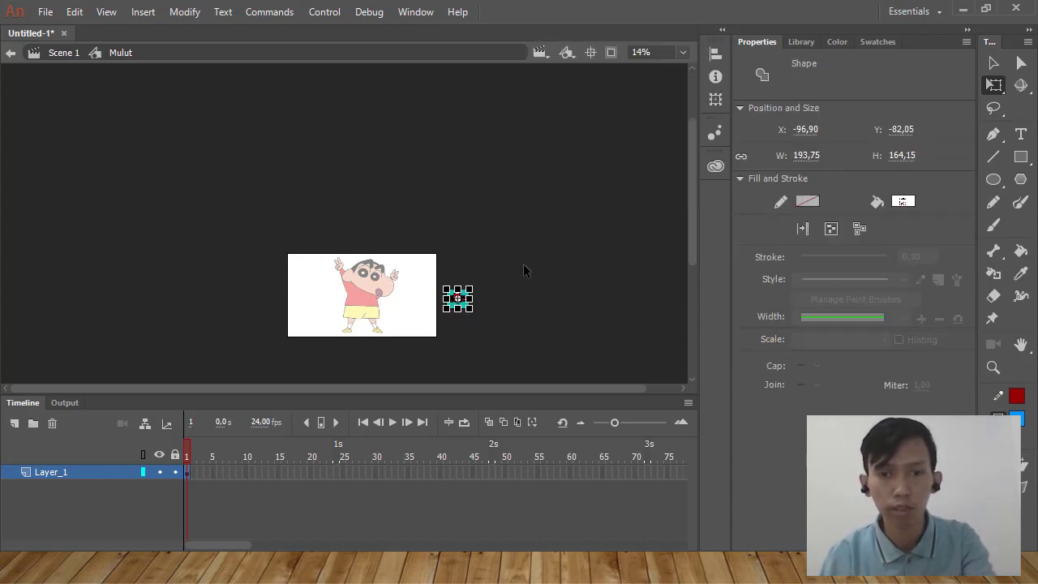
pyautogui.scroll(8, 486, 324)
pyautogui.scroll(1, 572, 291)
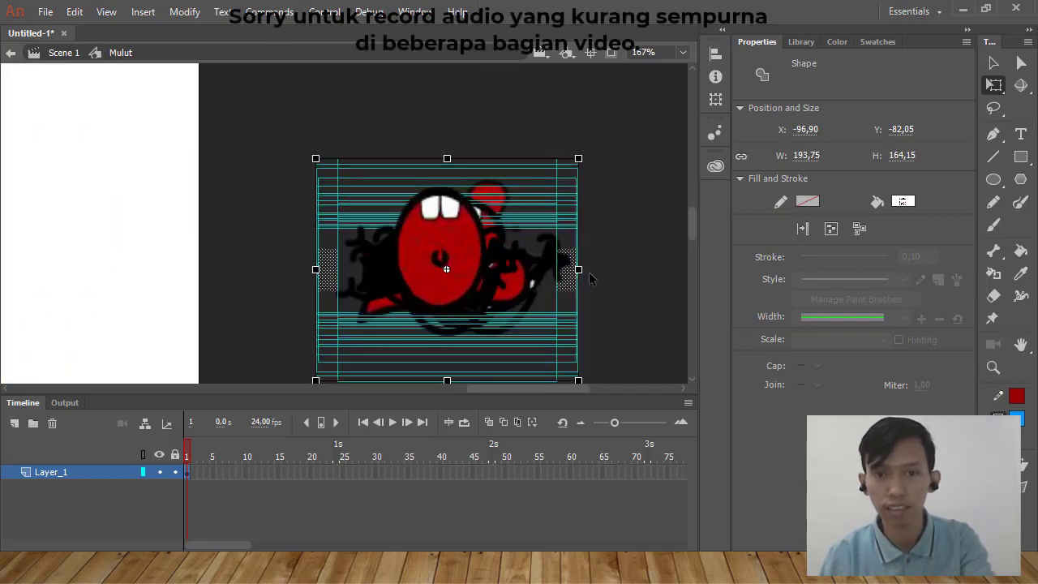
pyautogui.hotkey('ctrl', 'g')
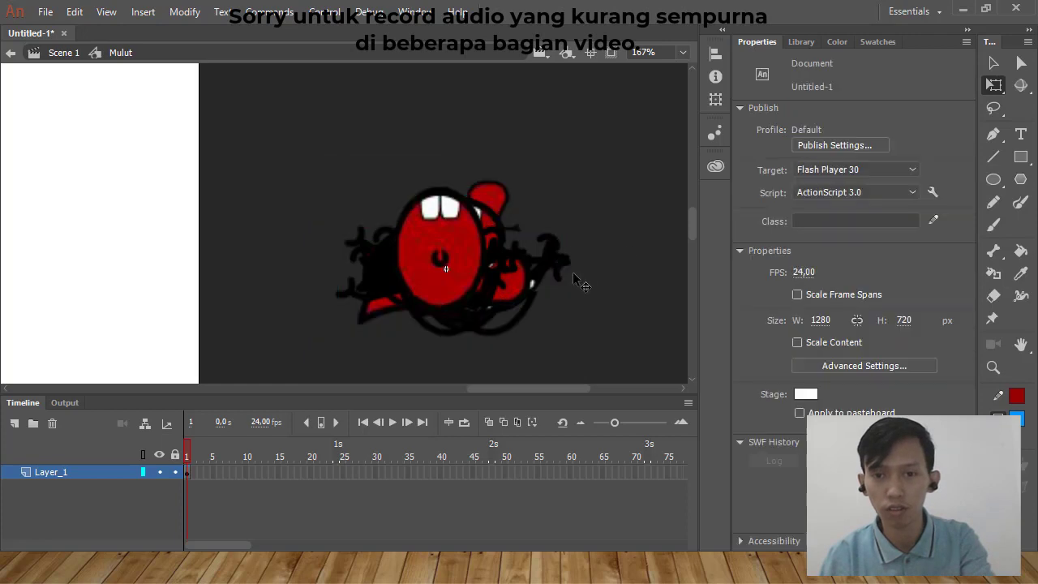
pyautogui.hotkey('ctrl', 'b')
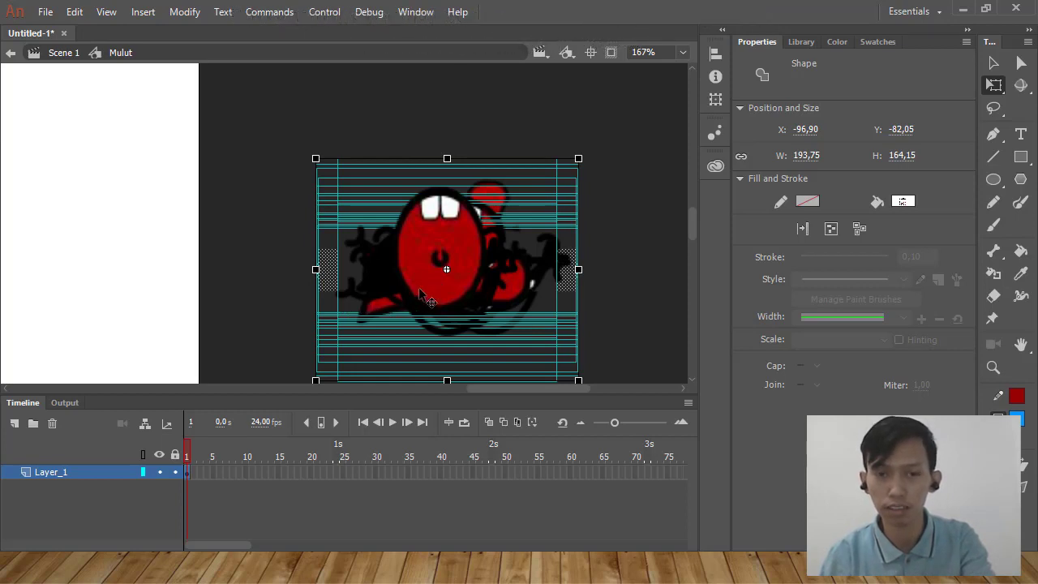
pyautogui.rightClick(420, 294)
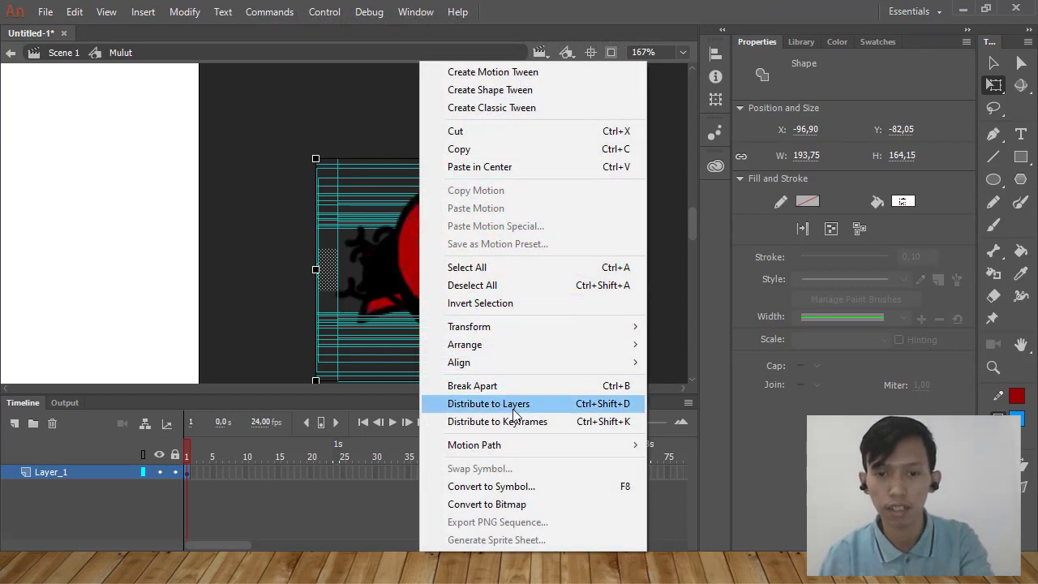
pyautogui.click(517, 421)
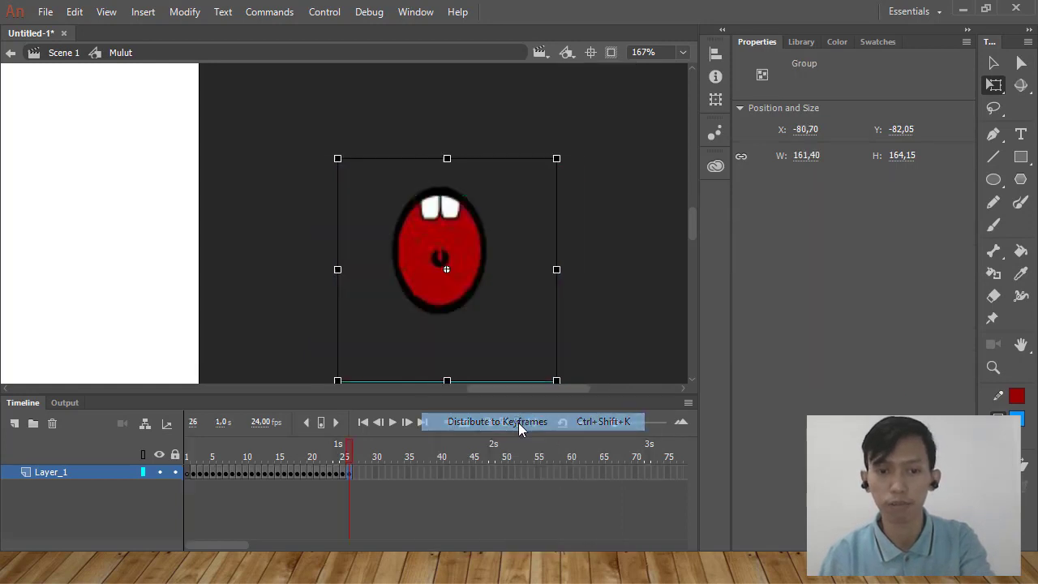
# Remove the surplus frame at frame 26 of the Mulut symbol's timeline and return to Scene 1.
pyautogui.moveTo(349, 458)
pyautogui.mouseDown()
pyautogui.moveTo(189, 475)
pyautogui.moveTo(352, 477)
pyautogui.mouseUp()
pyautogui.click(295, 469)
pyautogui.click(392, 473)
pyautogui.rightClick(352, 478)
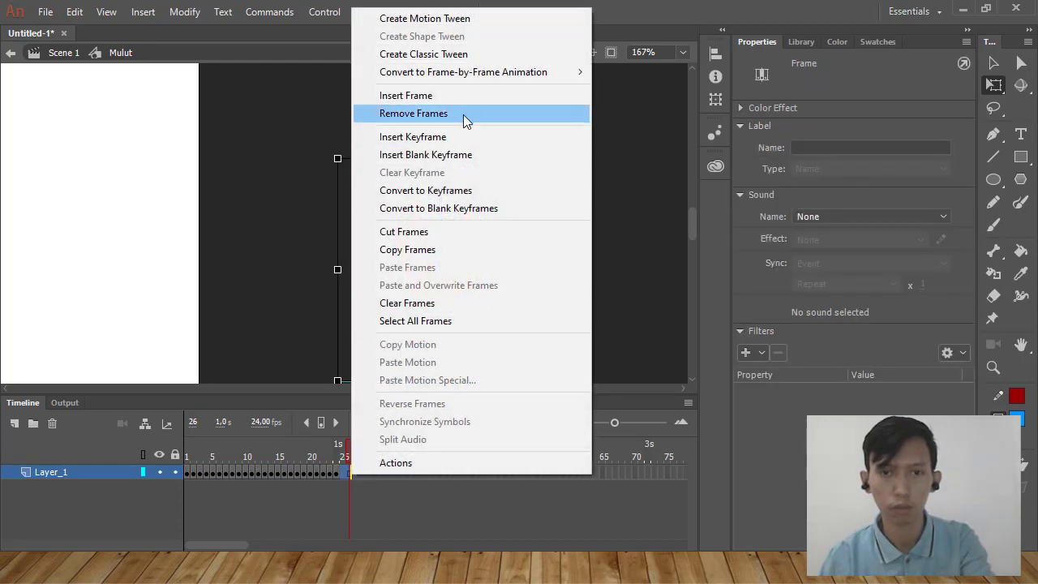
pyautogui.click(463, 114)
pyautogui.doubleClick(263, 285)
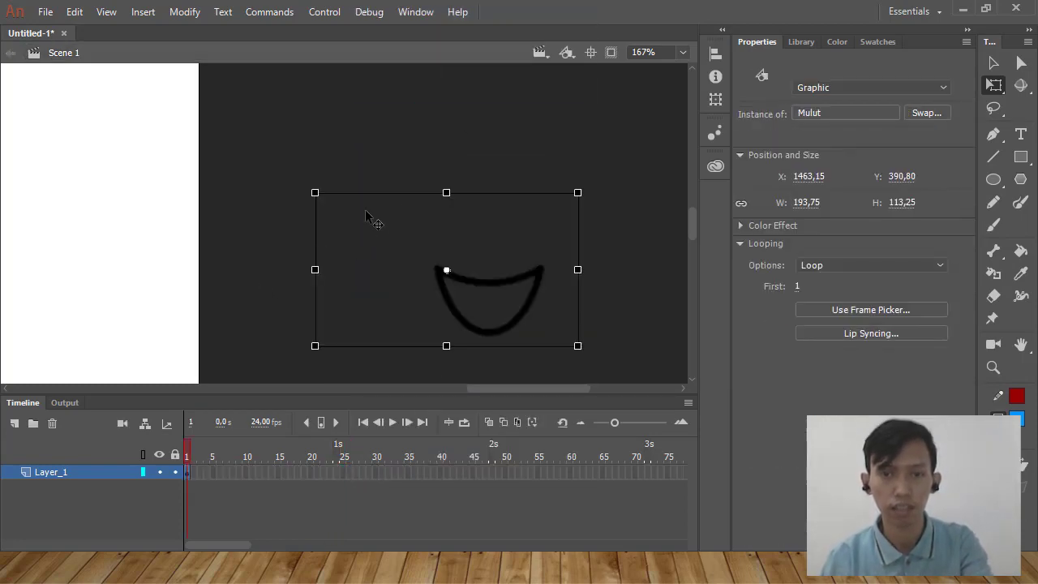
pyautogui.scroll(-4, 374, 225)
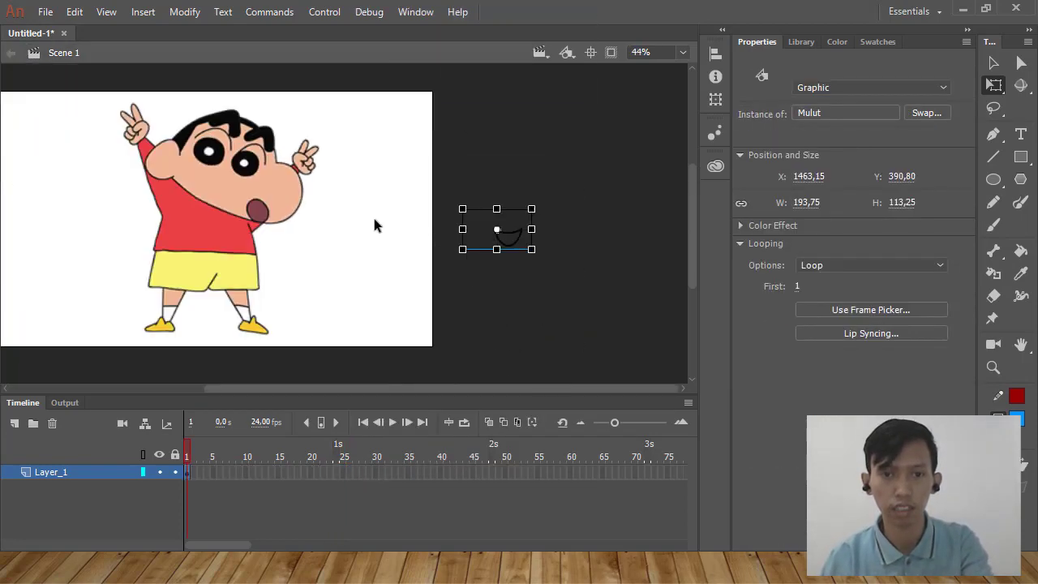
# Reopen the Mulut symbol to scrub through its mouth keyframes, and return to Scene 1.
pyautogui.doubleClick(514, 245)
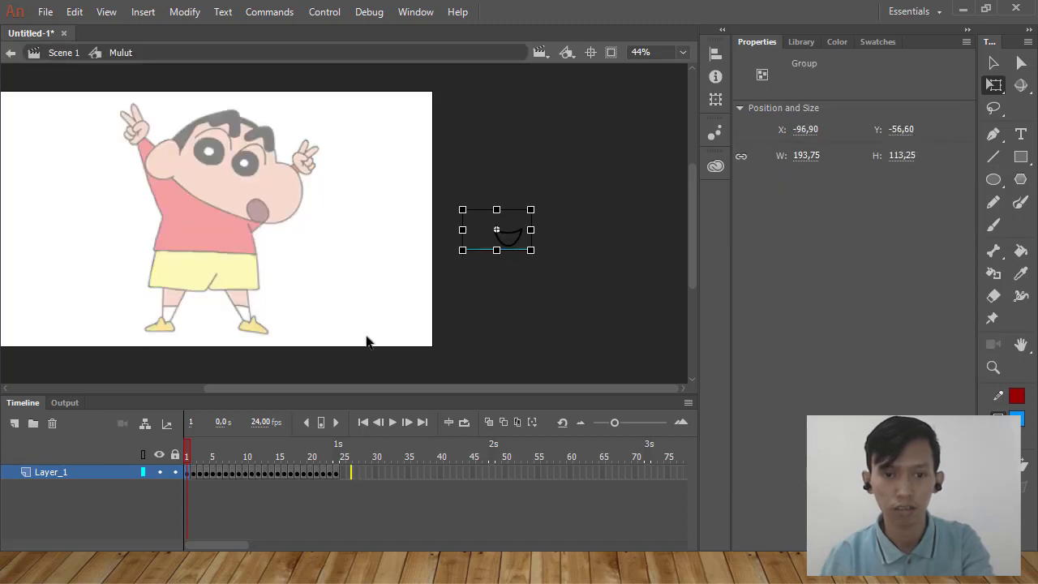
pyautogui.moveTo(192, 455); pyautogui.dragTo(114, 459)
pyautogui.doubleClick(305, 335)
pyautogui.scroll(-3, 427, 249)
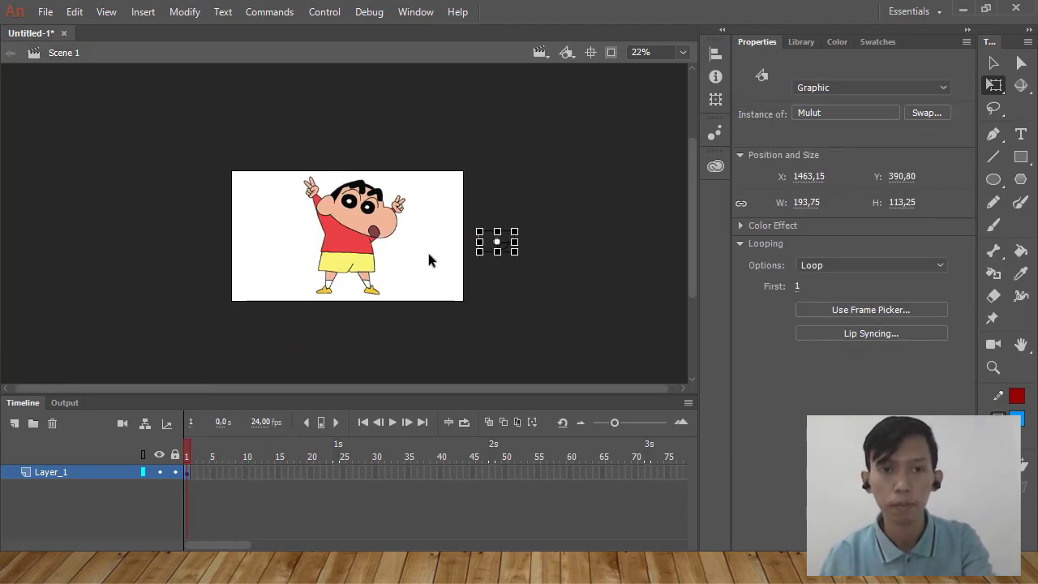
# Choose the Brush tool and sample the character's skin tone near the mouth as the fill color.
pyautogui.scroll(4, 387, 238)
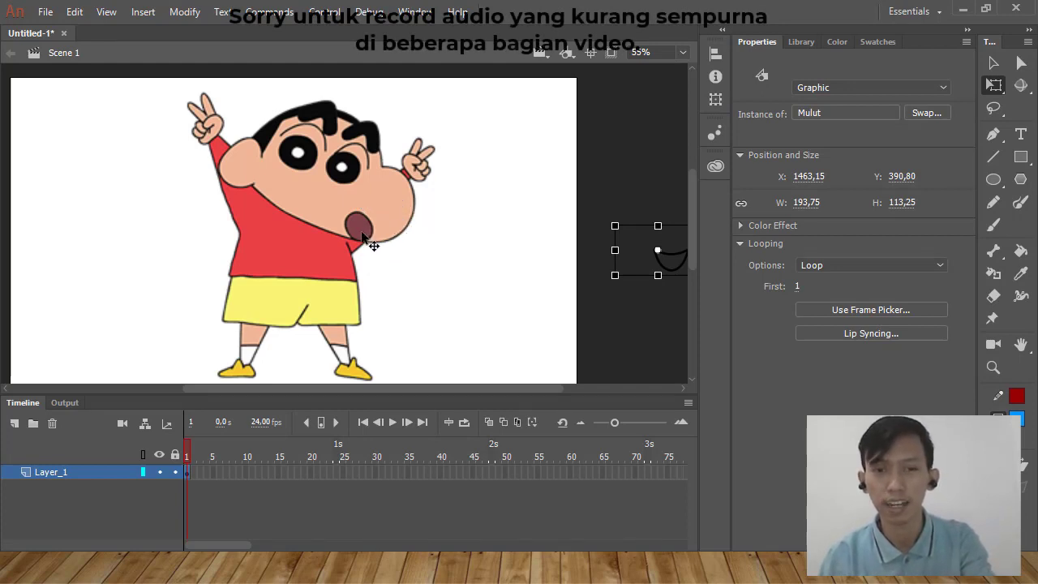
pyautogui.scroll(2, 300, 205)
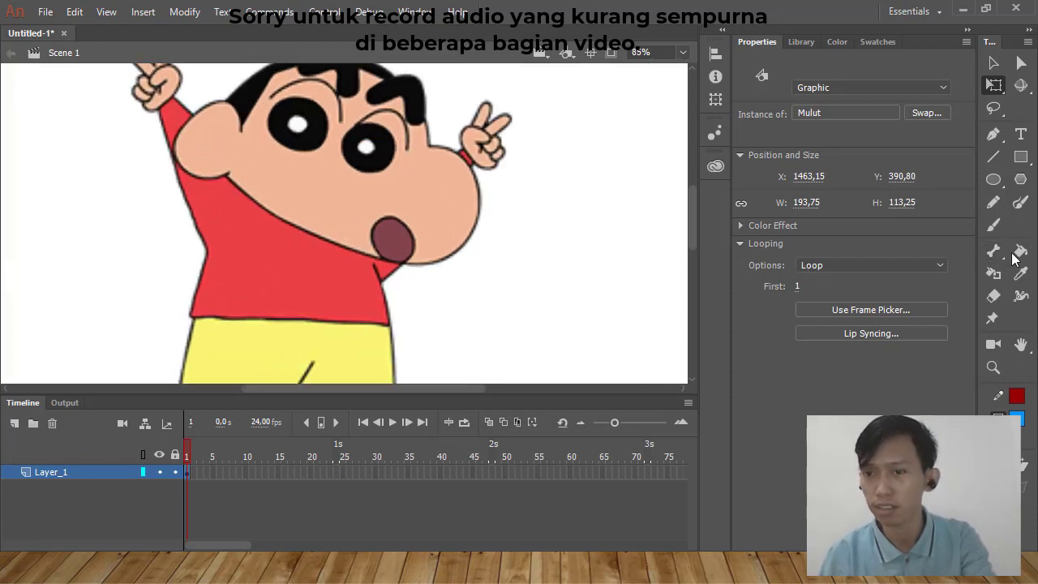
pyautogui.click(1003, 227)
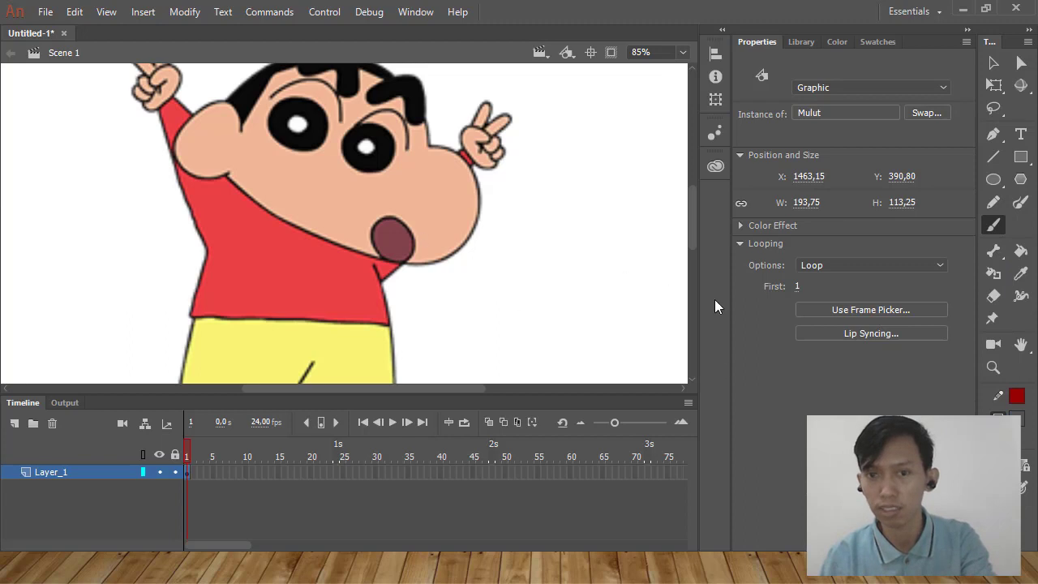
pyautogui.click(1018, 421)
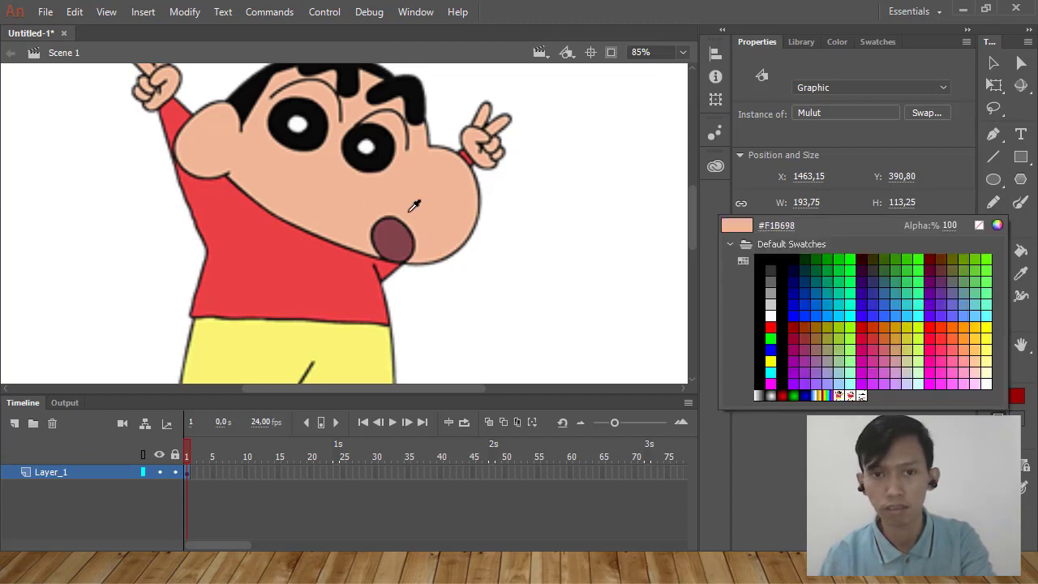
pyautogui.click(446, 221)
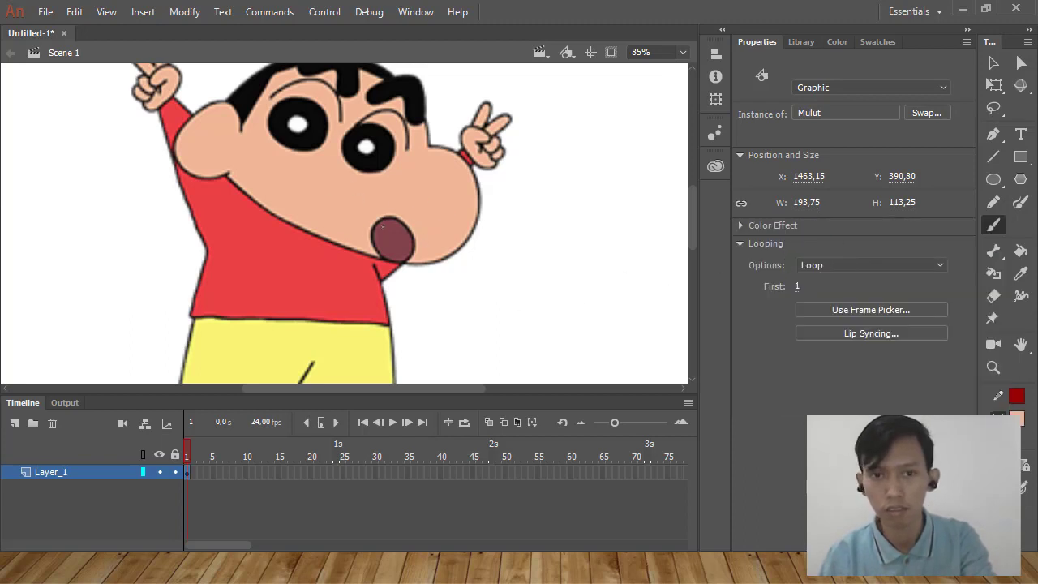
# Try brushing skin color over the character's original mouth, and undo the stroke.
pyautogui.moveTo(373, 235); pyautogui.dragTo(409, 226)
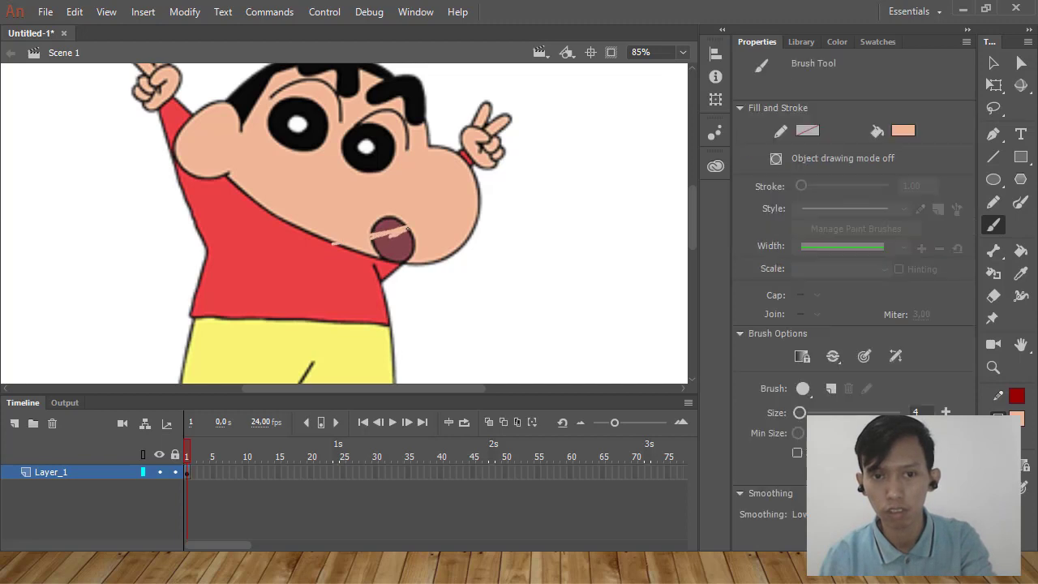
pyautogui.hotkey('ctrl', 'z')
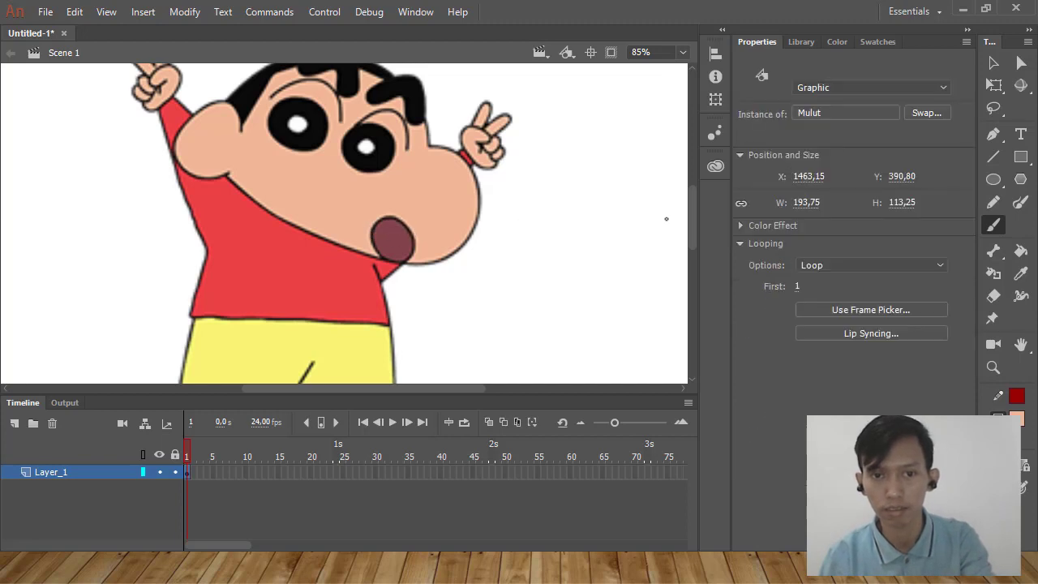
# Cover the character's original mouth with a skin-colored oval about 148 × 93 px, drawn in object drawing mode.
pyautogui.click(994, 179)
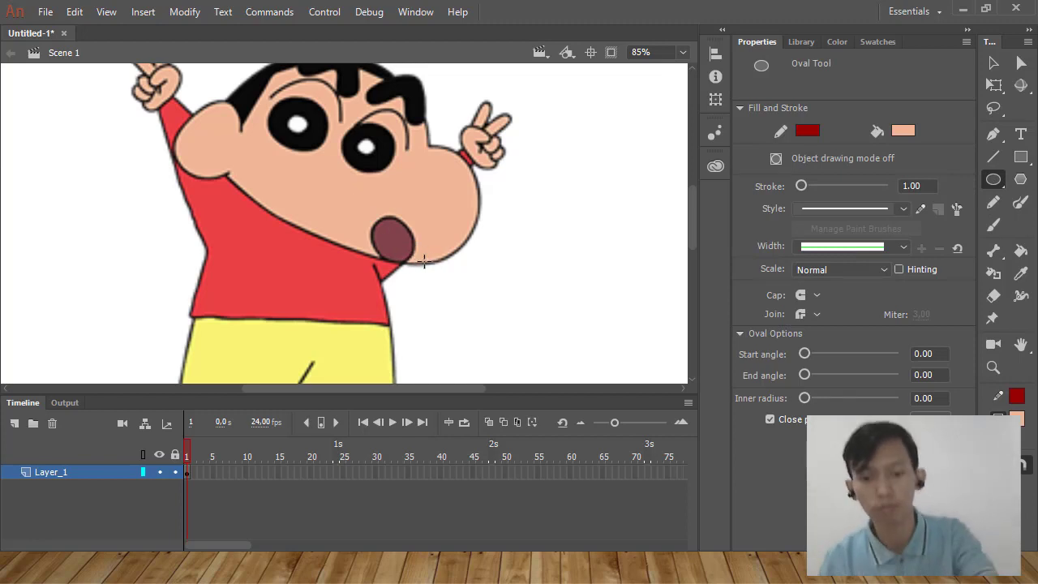
pyautogui.press('j')
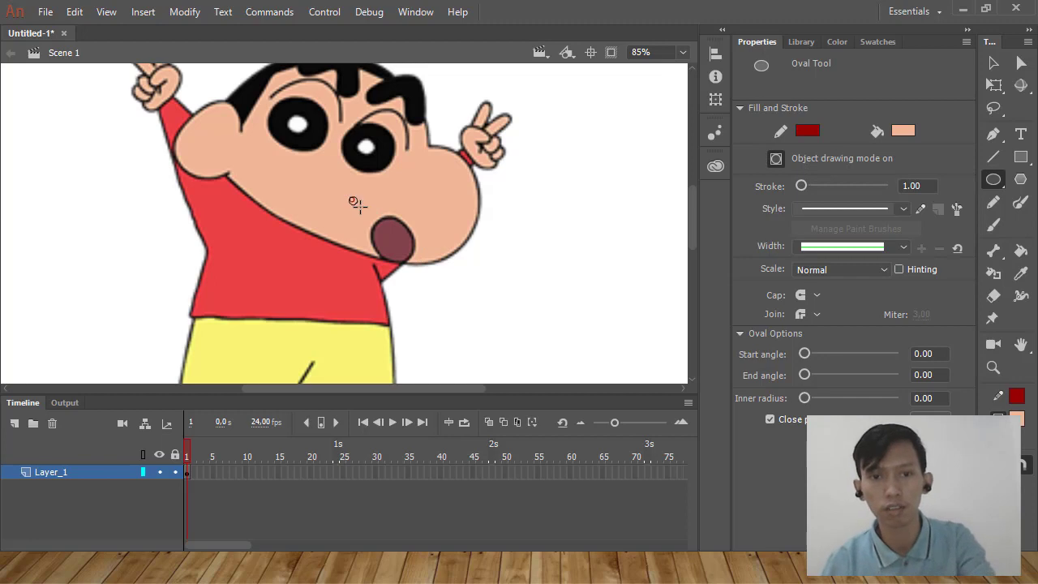
pyautogui.moveTo(350, 197); pyautogui.dragTo(451, 260)
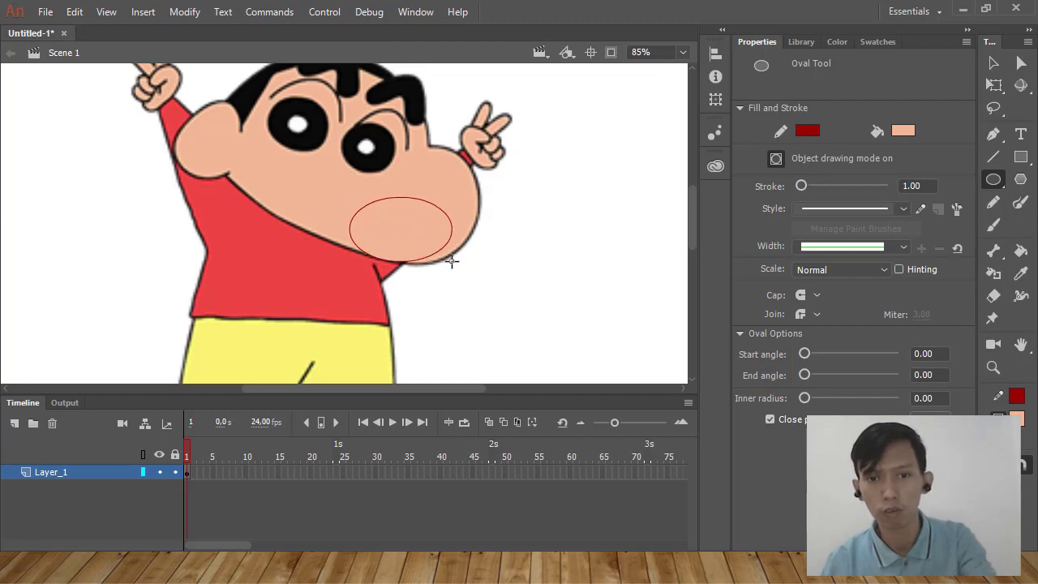
# Remove the red outline from the skin-colored oval covering the mouth, leaving only its fill.
pyautogui.click(802, 134)
pyautogui.click(771, 144)
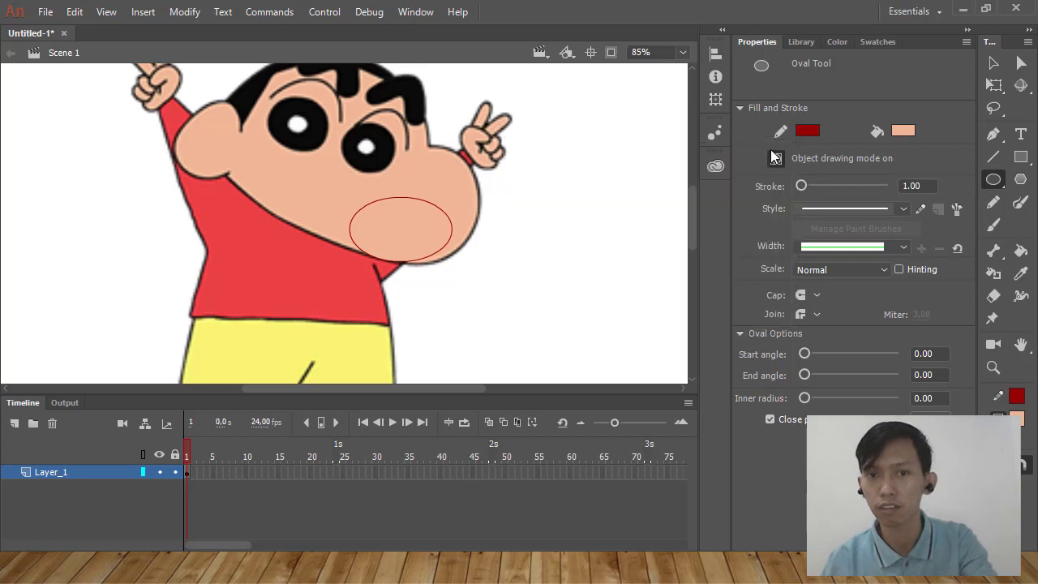
pyautogui.keyDown('ctrl'); pyautogui.click(522, 271); pyautogui.keyUp('ctrl')
pyautogui.keyDown('ctrl'); pyautogui.click(437, 250); pyautogui.keyUp('ctrl')
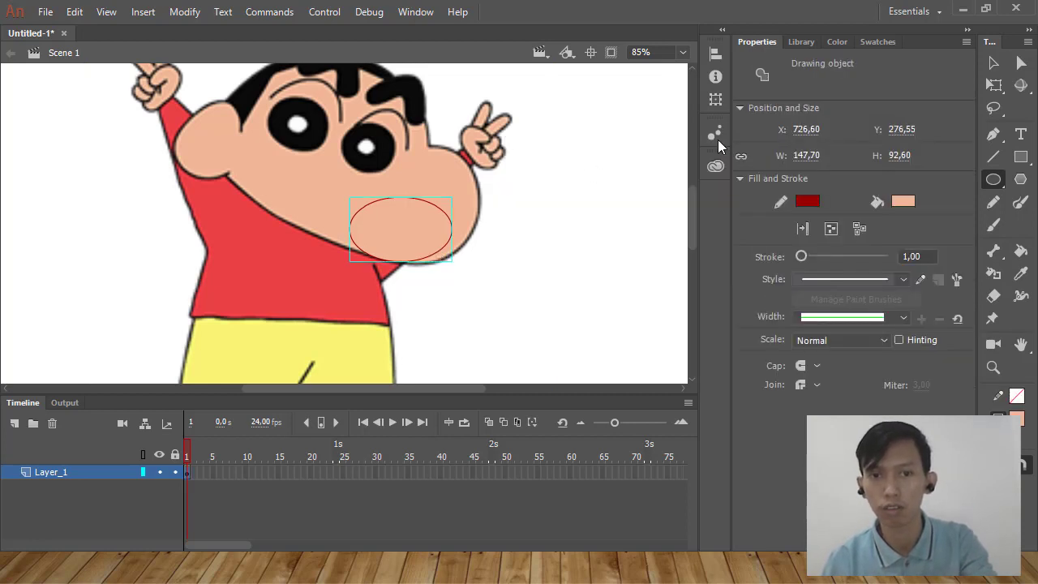
pyautogui.click(807, 201)
pyautogui.click(755, 212)
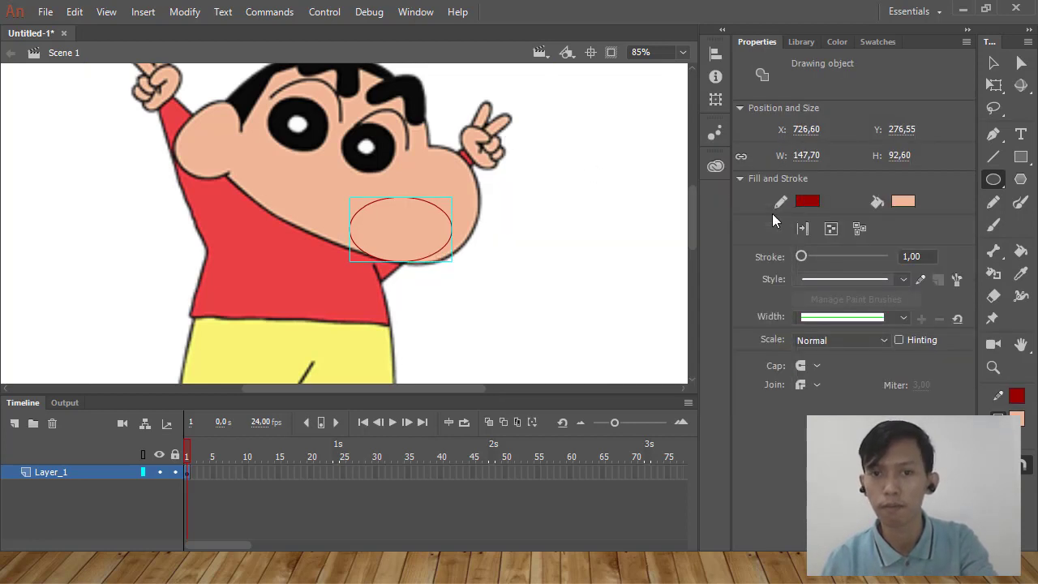
pyautogui.keyDown('ctrl'); pyautogui.click(507, 249); pyautogui.keyUp('ctrl')
# Distribute the Mulut instance to its own layer and place that layer above Layer_1.
pyautogui.scroll(-5, 156, 196)
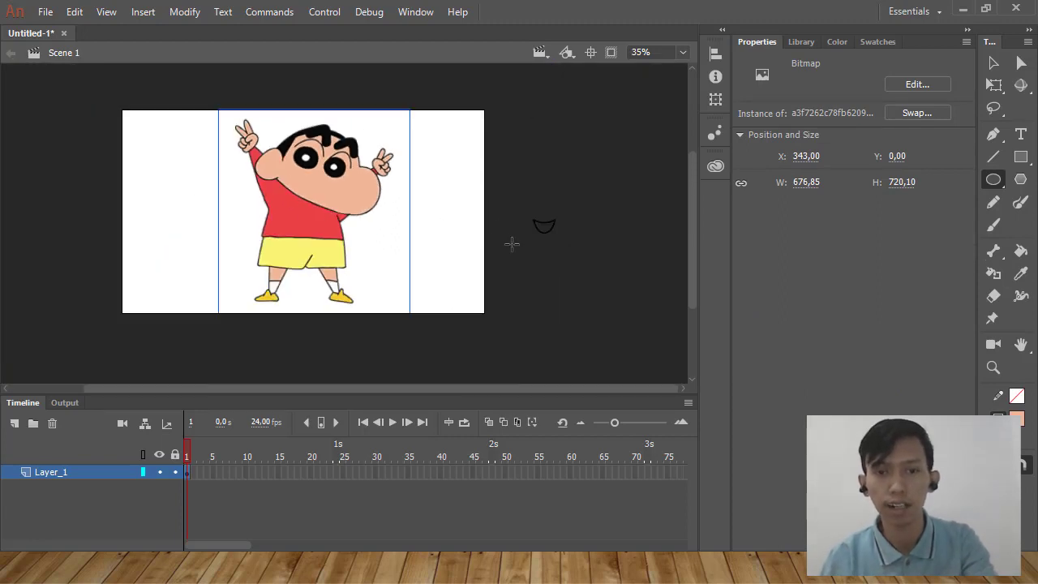
pyautogui.click(1002, 68)
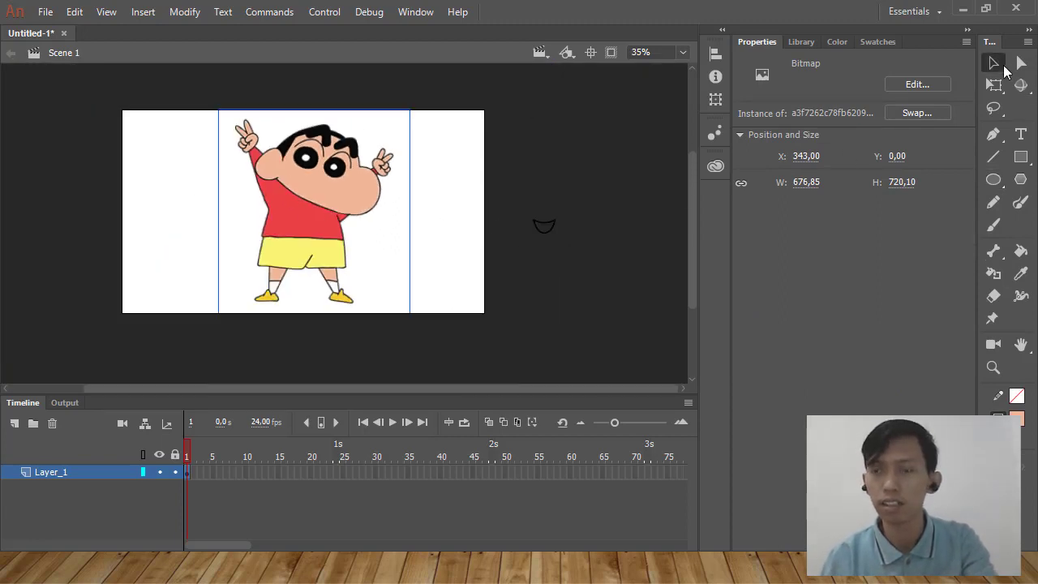
pyautogui.click(556, 234)
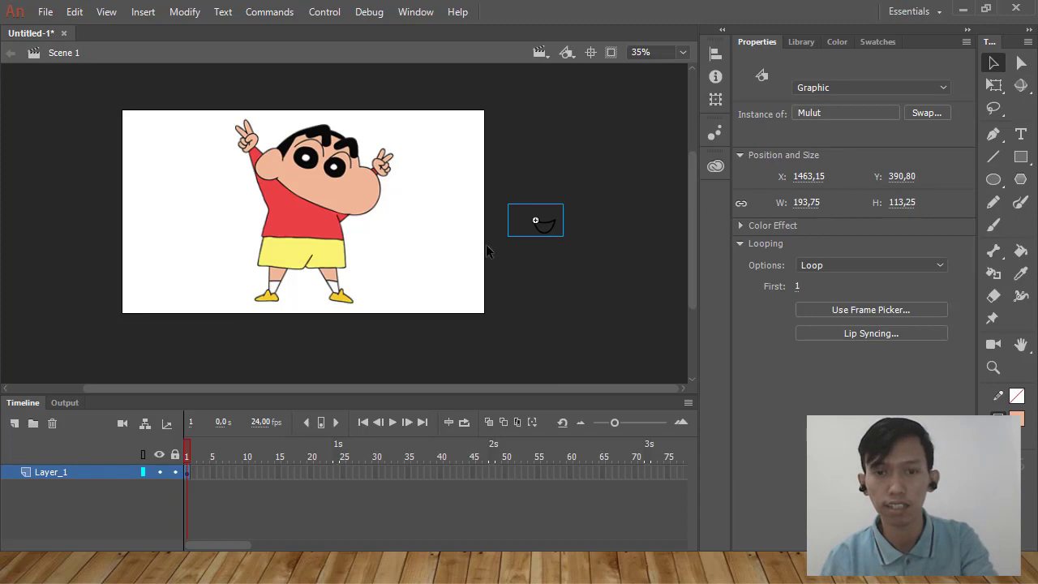
pyautogui.rightClick(540, 231)
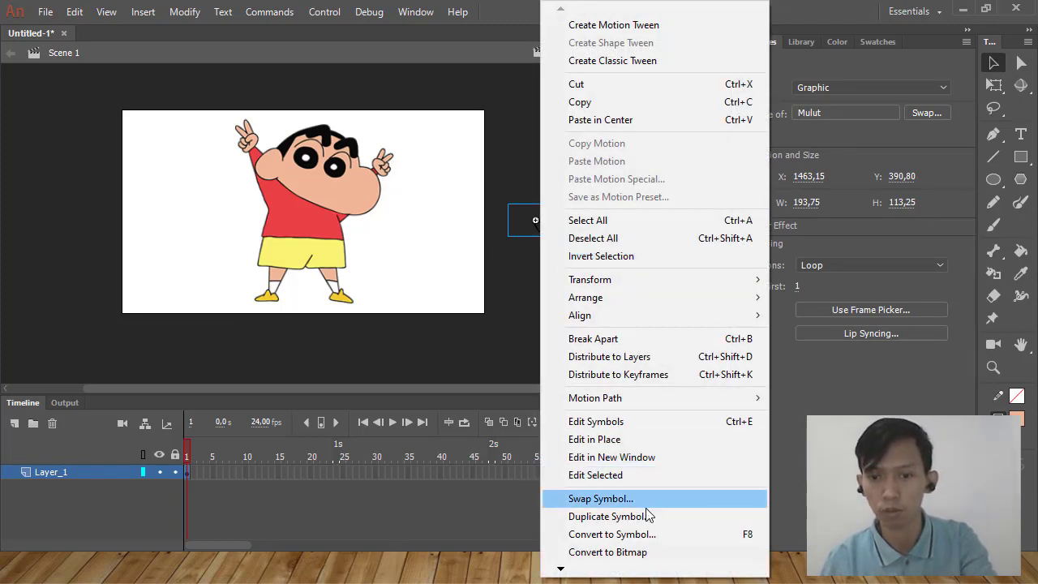
pyautogui.click(637, 357)
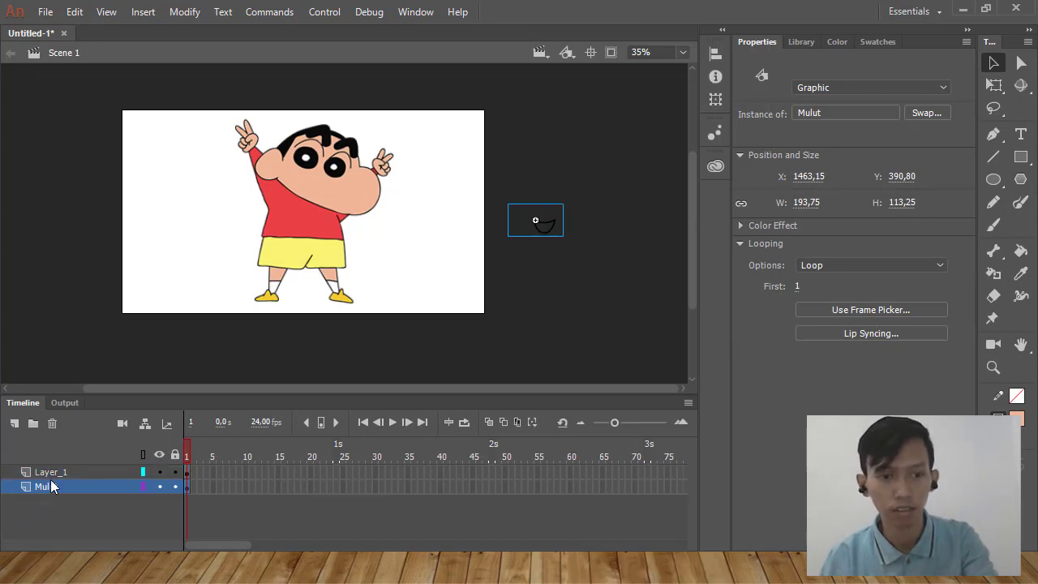
pyautogui.moveTo(53, 487); pyautogui.dragTo(54, 470)
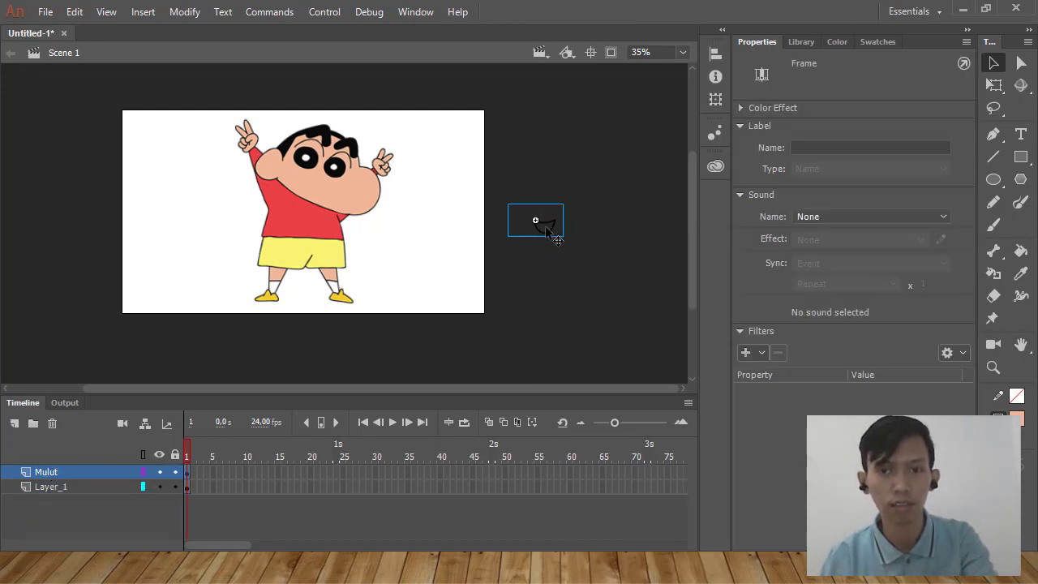
# Move the Mulut instance onto the character's covered mouth area, at about X 745, Y 292.
pyautogui.moveTo(546, 227); pyautogui.dragTo(340, 196)
pyautogui.scroll(2, 340, 195)
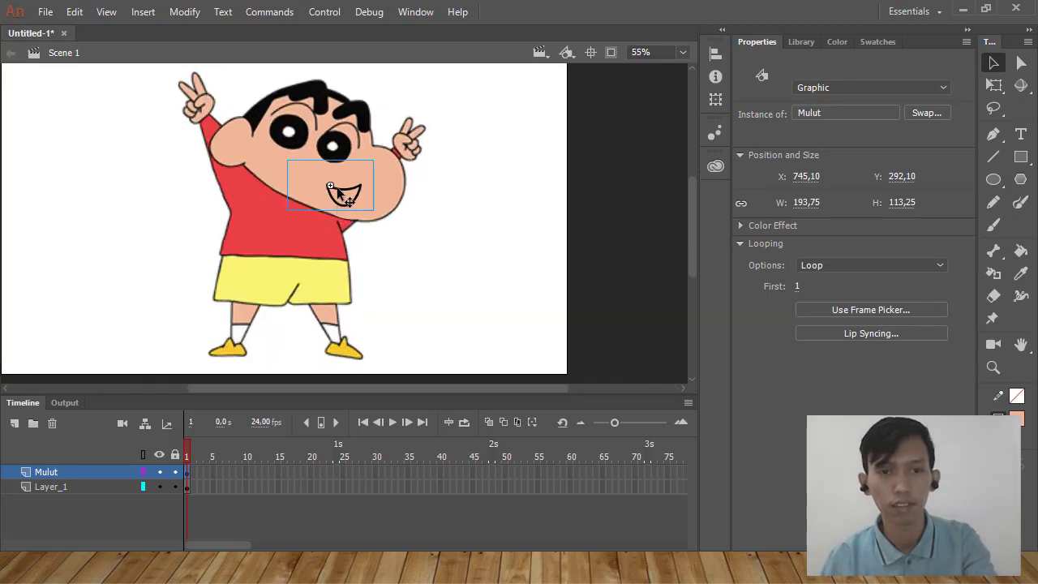
pyautogui.scroll(2, 339, 191)
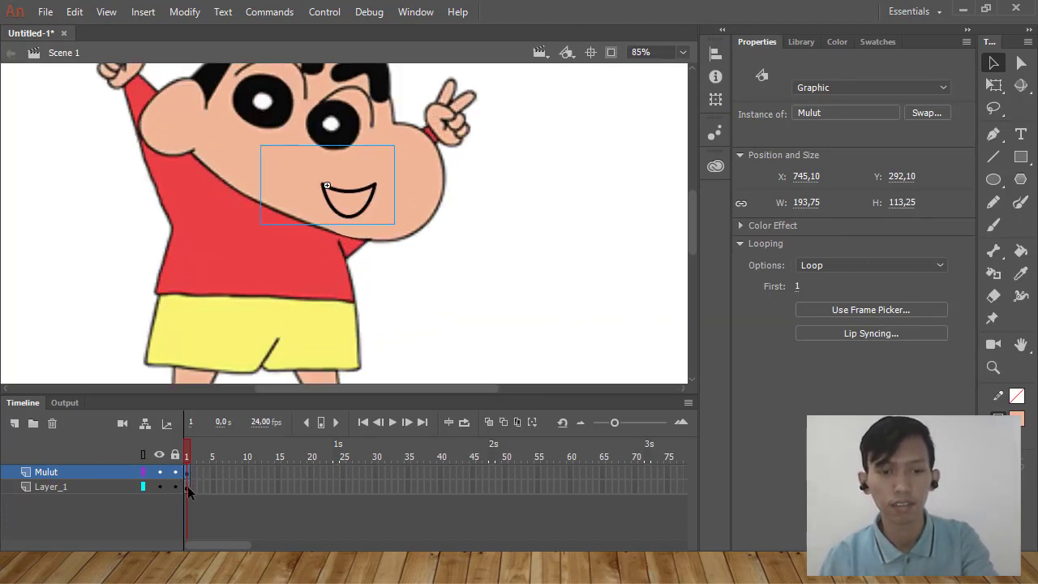
# Set the looping option of the Mulut instance on frame 1 to Single Frame.
pyautogui.click(189, 488)
pyautogui.click(189, 471)
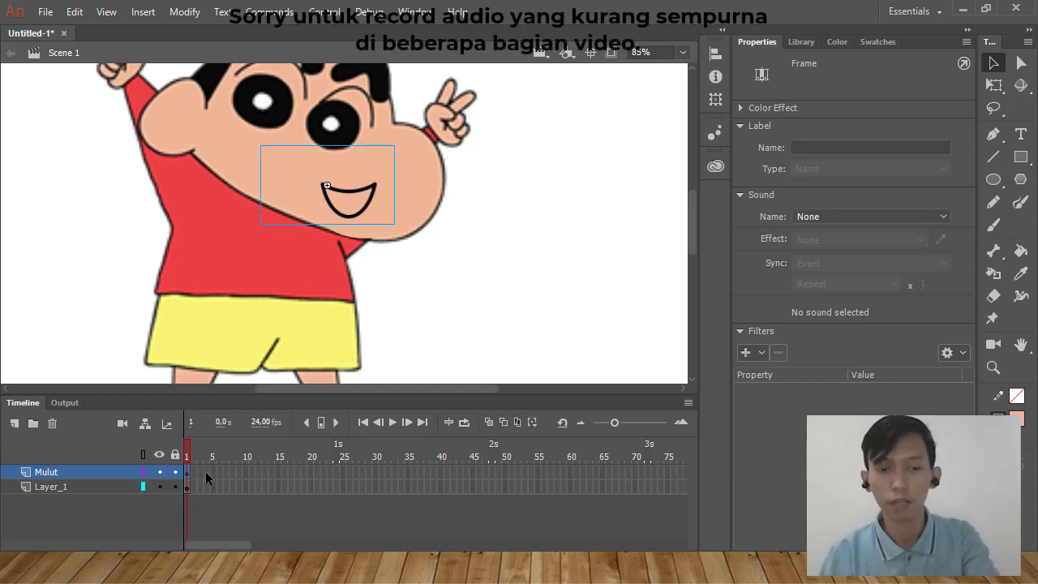
pyautogui.rightClick(211, 471)
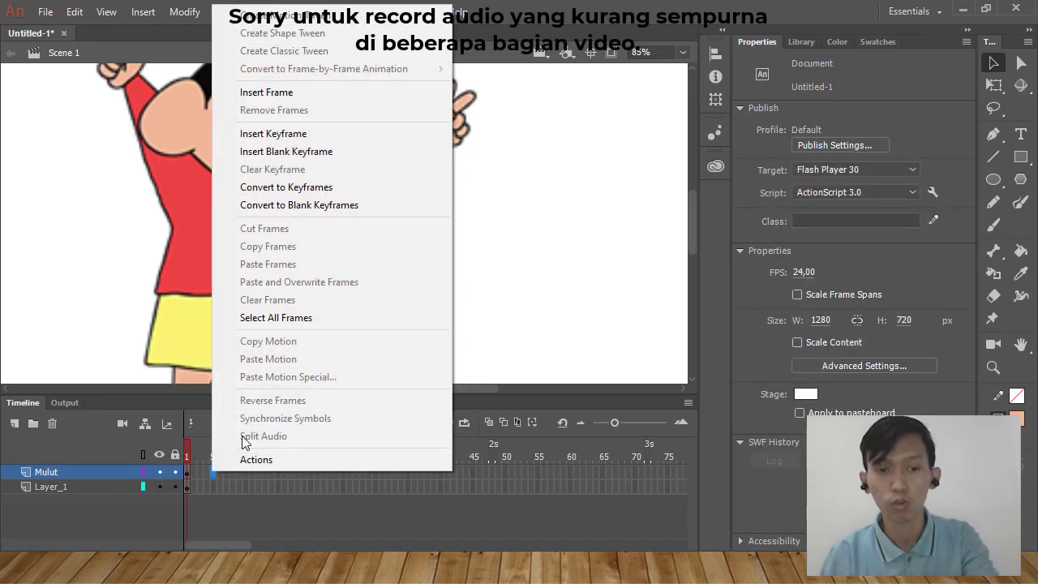
pyautogui.click(35, 291)
pyautogui.click(345, 204)
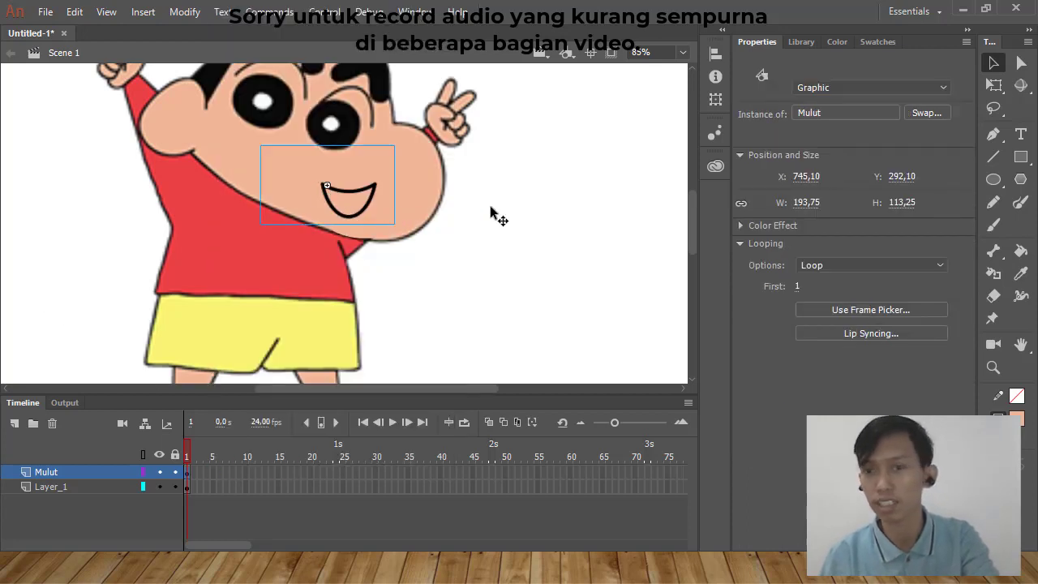
pyautogui.click(895, 265)
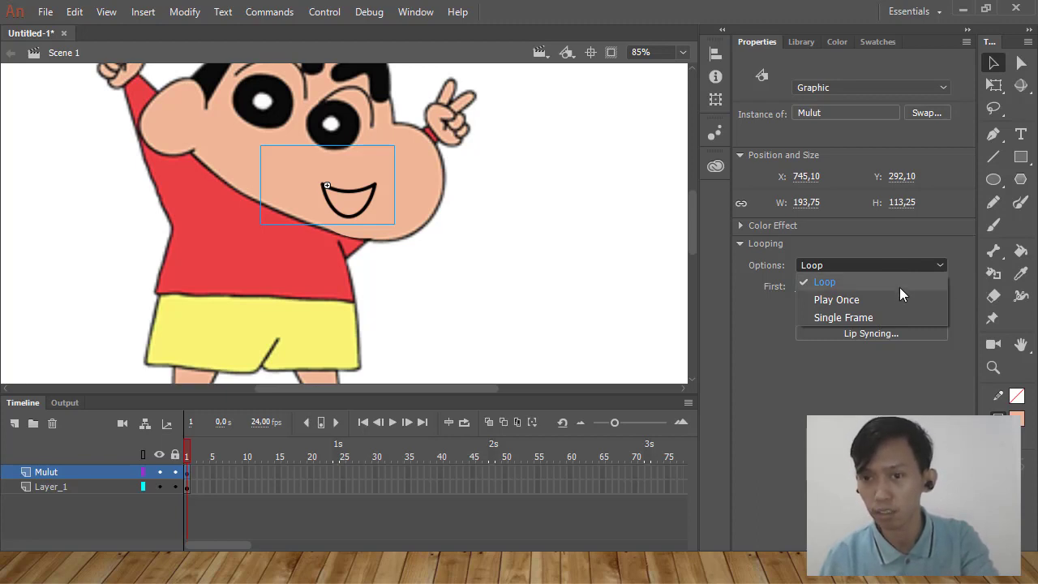
pyautogui.click(906, 316)
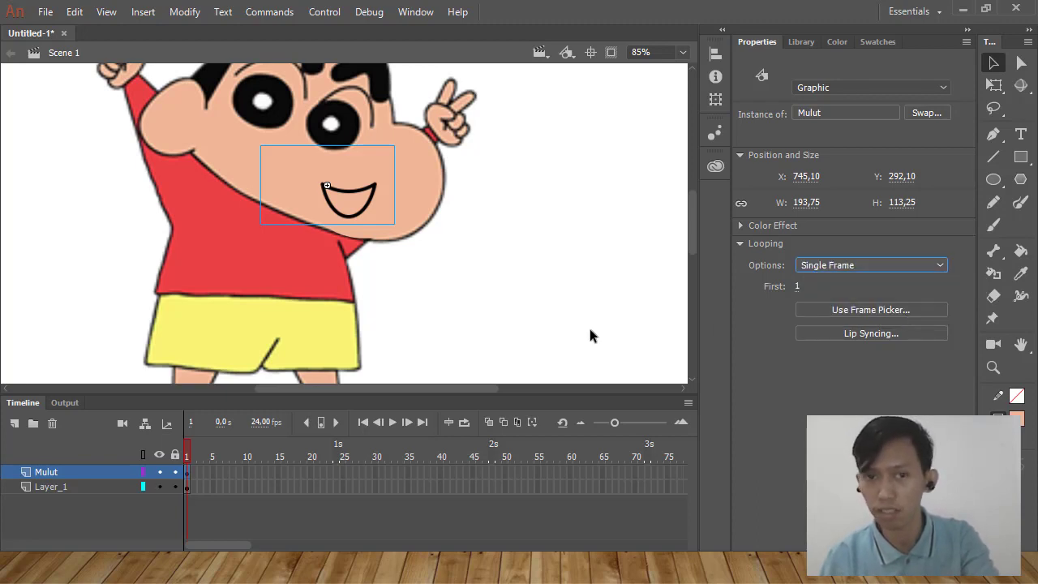
# Insert a keyframe at frame 5 on the Mulut layer and extend Layer_1 to frame 50.
pyautogui.click(212, 474)
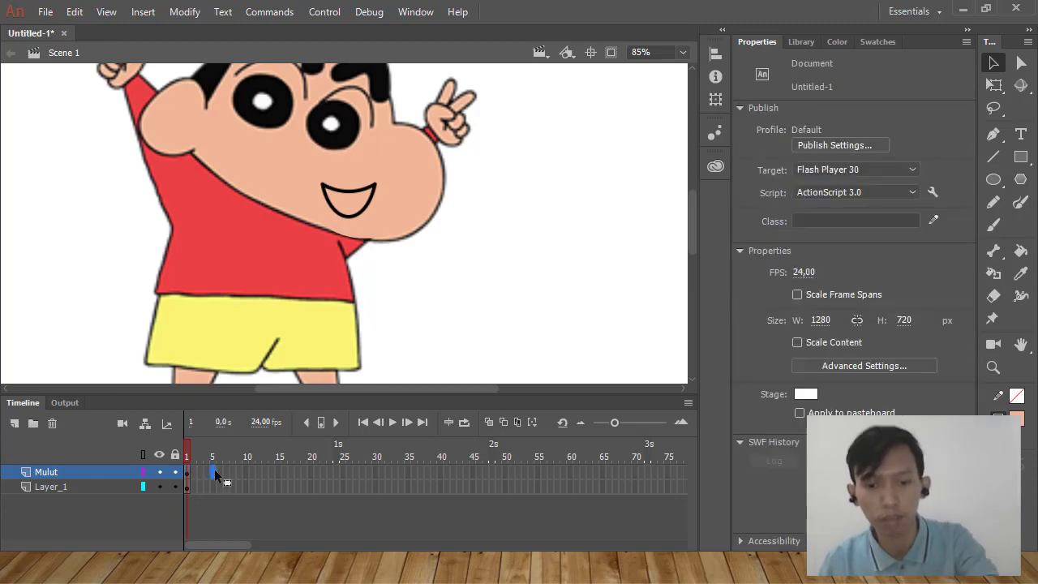
pyautogui.rightClick(214, 475)
pyautogui.rightClick(215, 475)
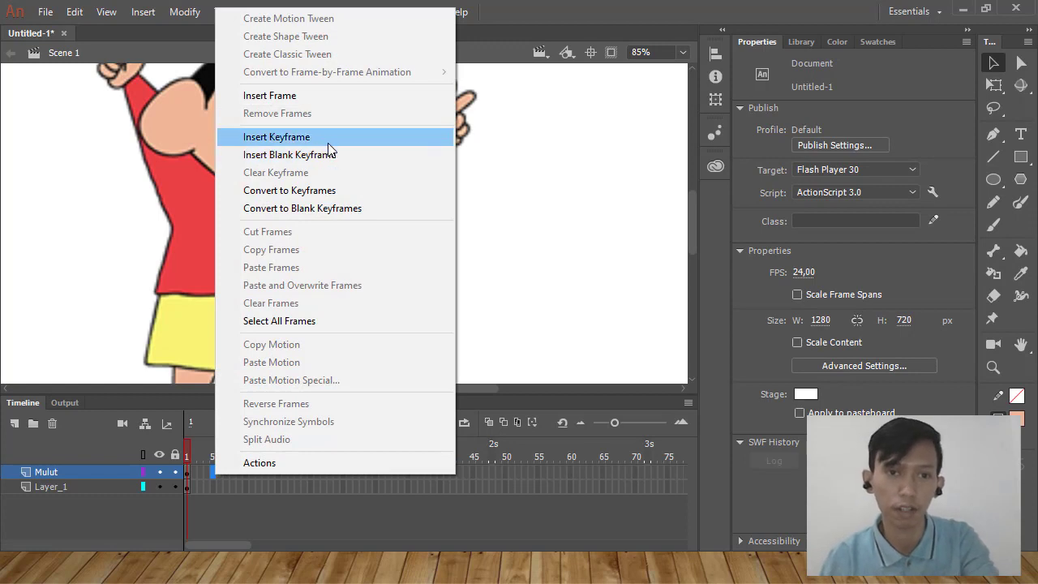
pyautogui.click(329, 137)
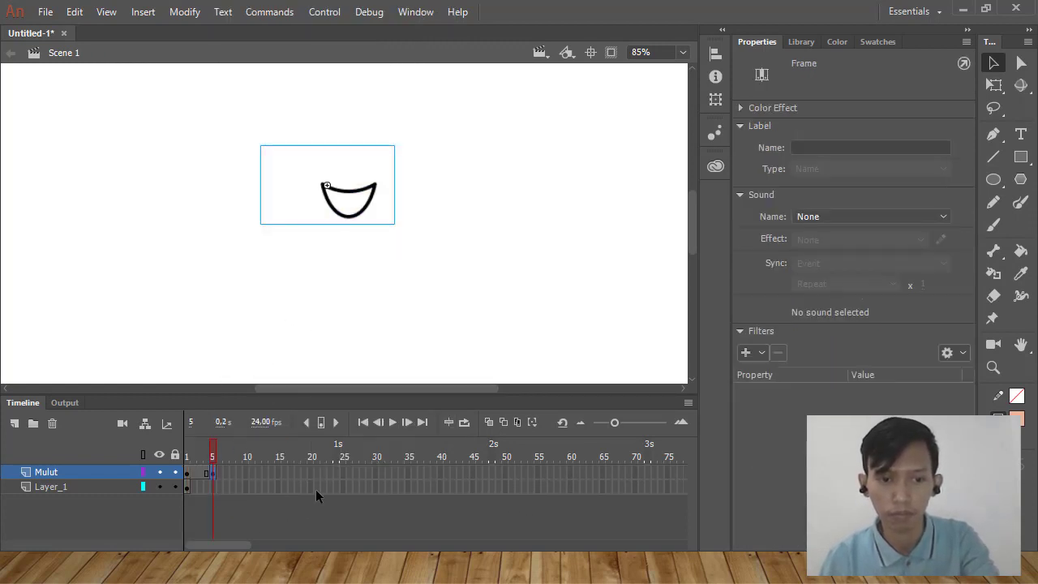
pyautogui.rightClick(503, 490)
pyautogui.click(606, 113)
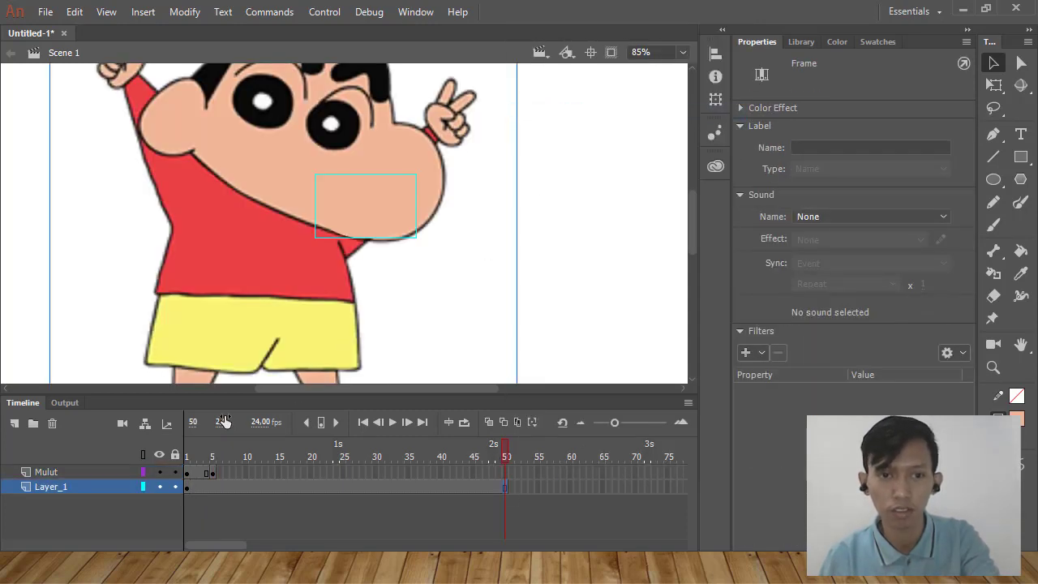
# On frame 5, show symbol frame 4 for the mouth and reposition it to about X 736, Y 309.
pyautogui.click(211, 472)
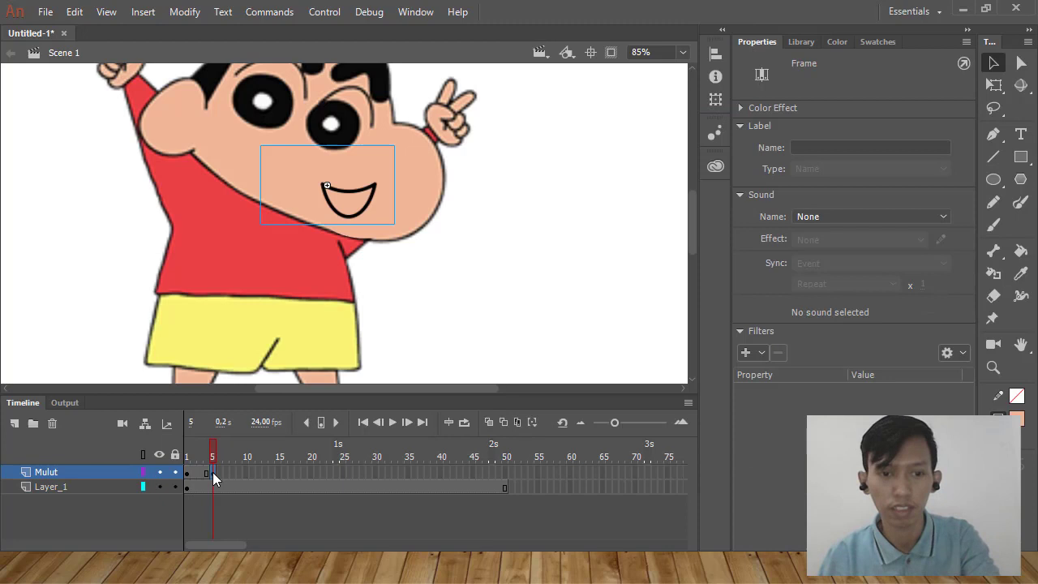
pyautogui.click(359, 216)
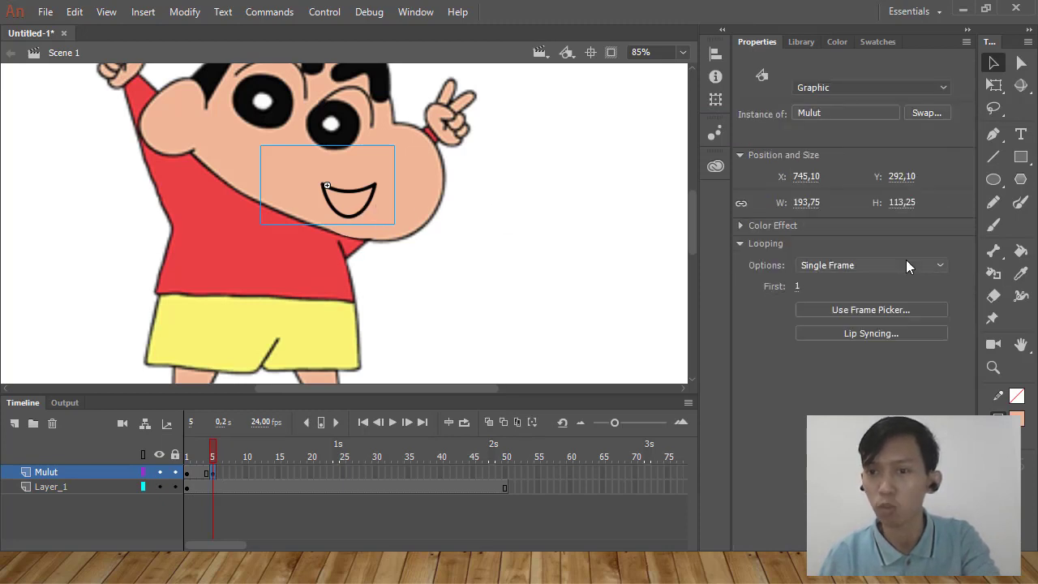
pyautogui.moveTo(799, 288); pyautogui.dragTo(807, 232)
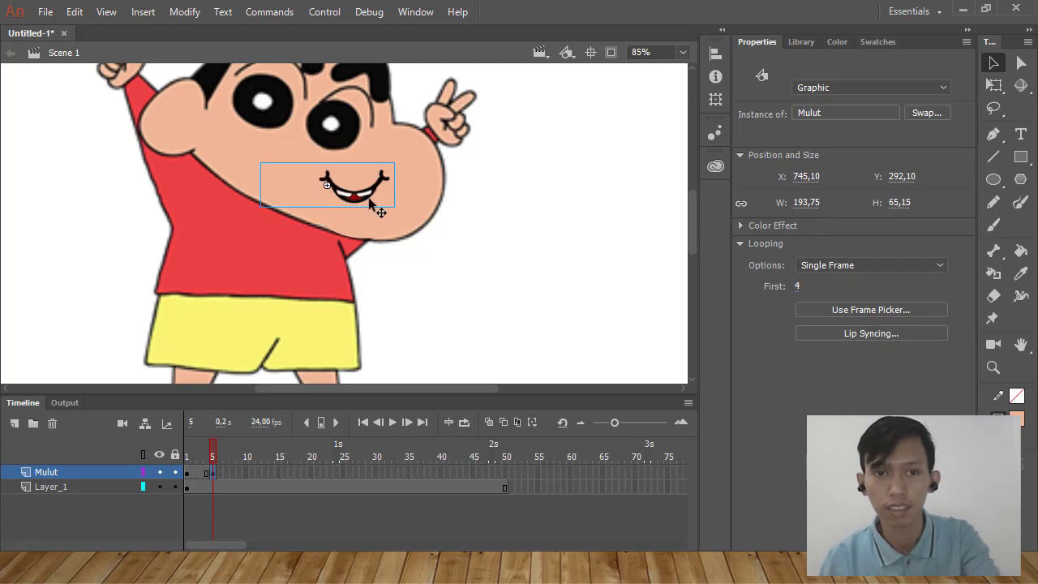
pyautogui.moveTo(371, 204); pyautogui.dragTo(346, 201)
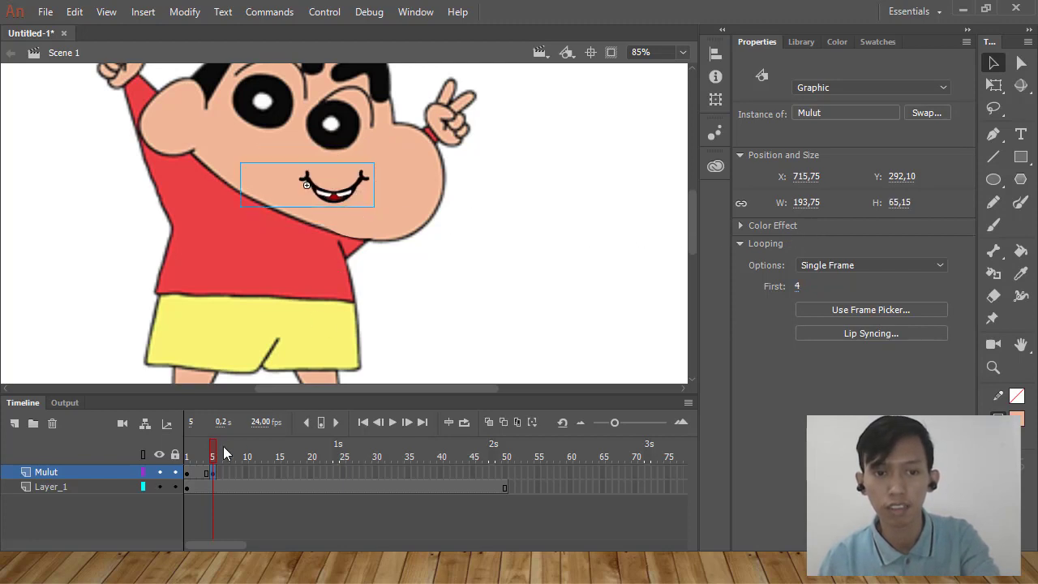
pyautogui.moveTo(218, 450)
pyautogui.mouseDown()
pyautogui.moveTo(197, 452)
pyautogui.moveTo(213, 467)
pyautogui.mouseUp()
pyautogui.click(349, 194)
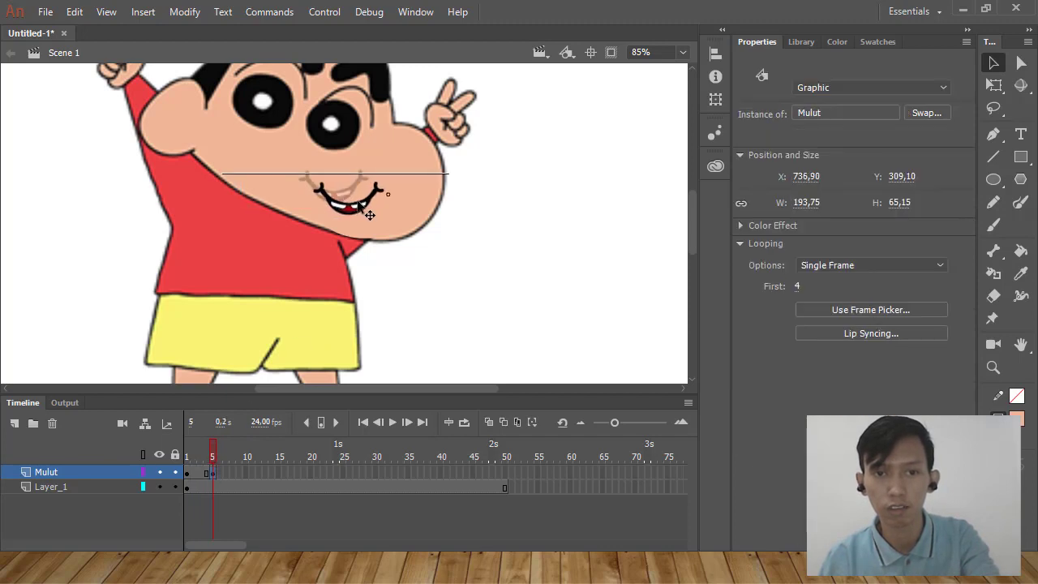
pyautogui.click(190, 452)
pyautogui.moveTo(192, 456); pyautogui.dragTo(213, 458)
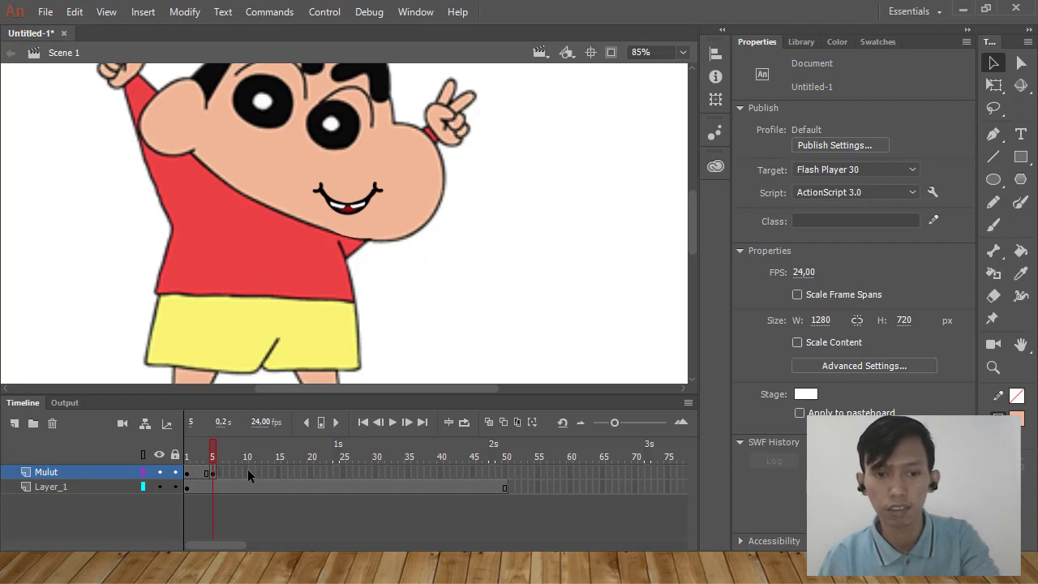
# Insert a Mulut keyframe at frame 10, show symbol frame 24, and align the open mouth on the face.
pyautogui.rightClick(247, 471)
pyautogui.click(359, 138)
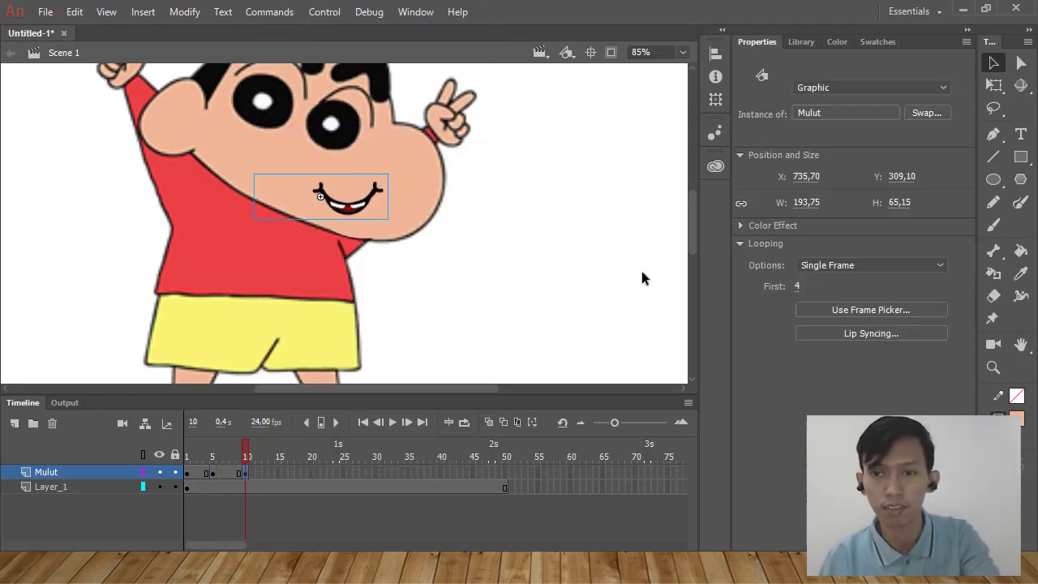
pyautogui.moveTo(792, 286); pyautogui.dragTo(798, 267)
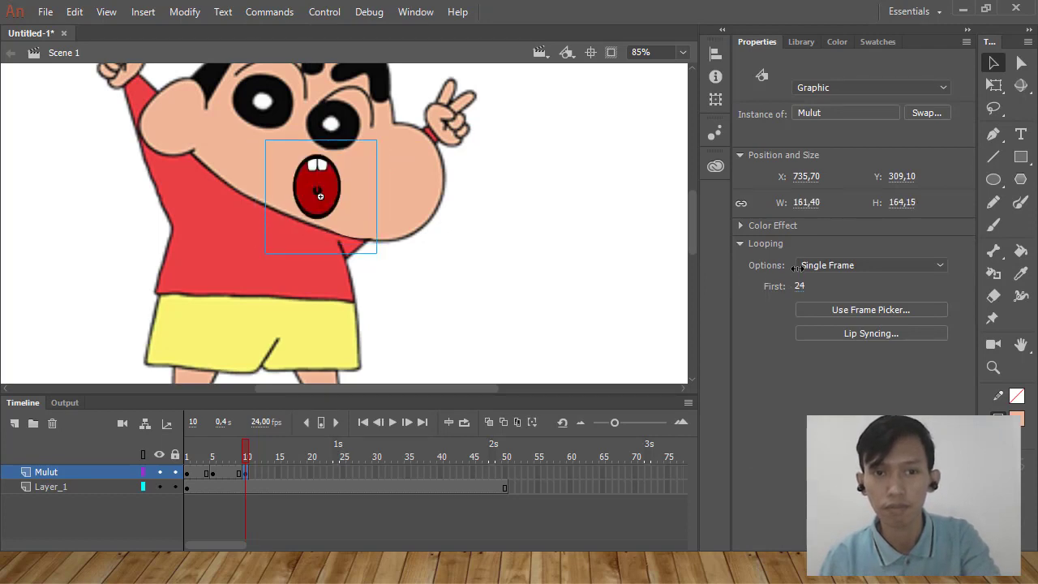
pyautogui.moveTo(309, 199); pyautogui.dragTo(340, 210)
pyautogui.click(299, 375)
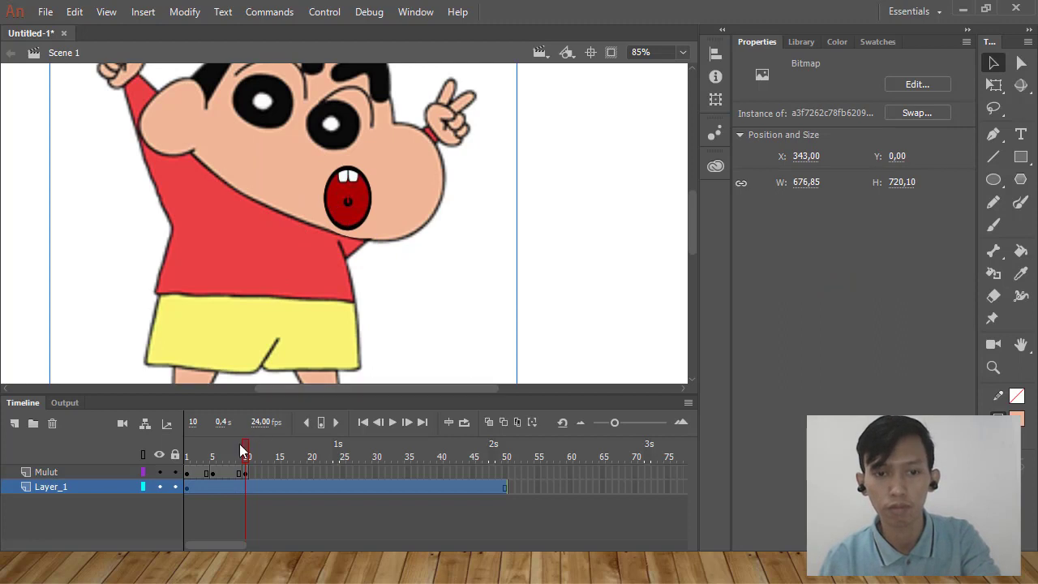
pyautogui.moveTo(243, 449); pyautogui.dragTo(241, 470)
# Insert a Mulut keyframe at frame 18, show symbol frame 18, and adjust the mouth's position on the face.
pyautogui.click(309, 473)
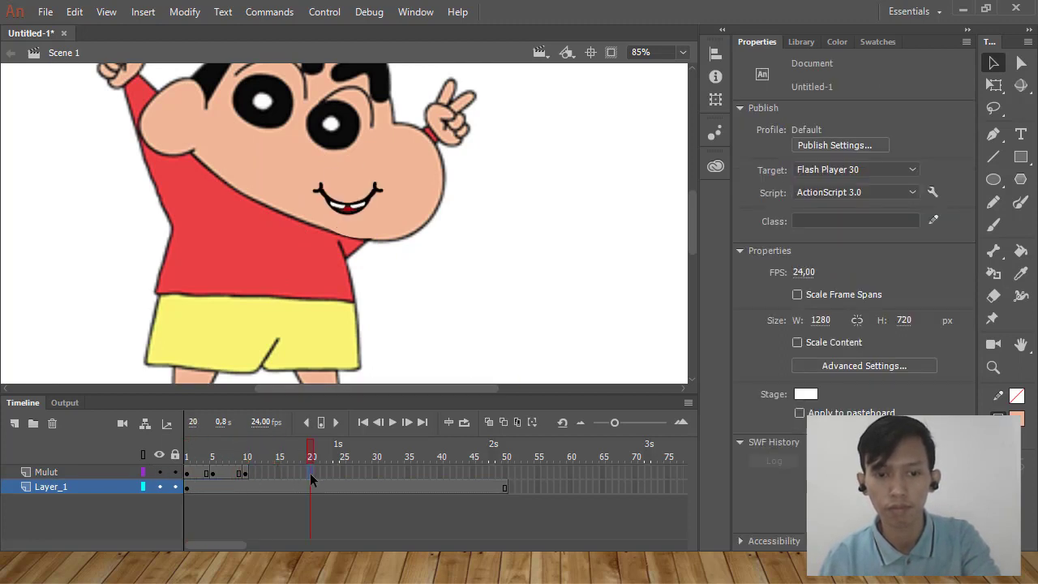
pyautogui.click(294, 469)
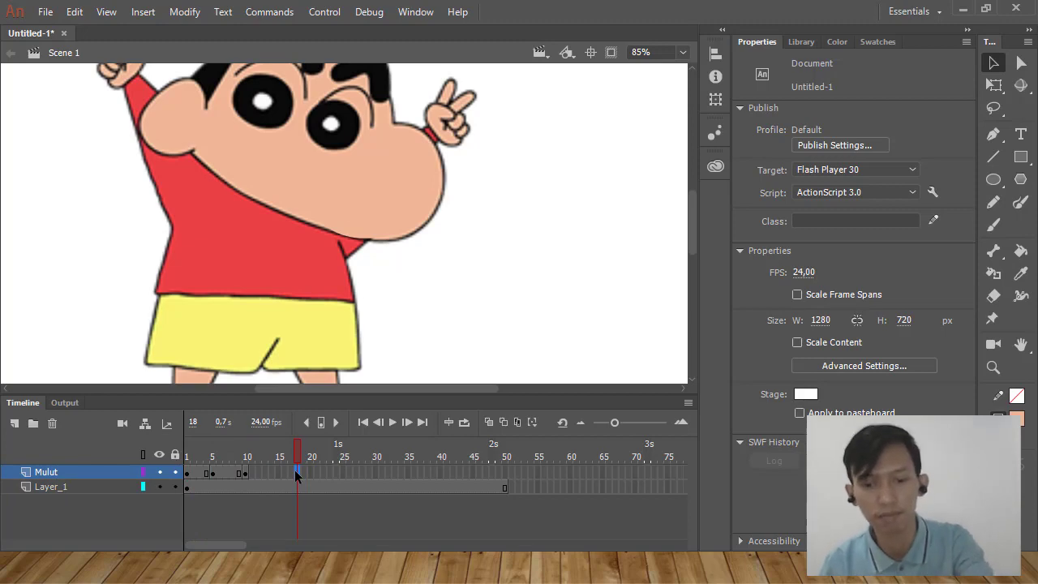
pyautogui.rightClick(296, 475)
pyautogui.click(360, 141)
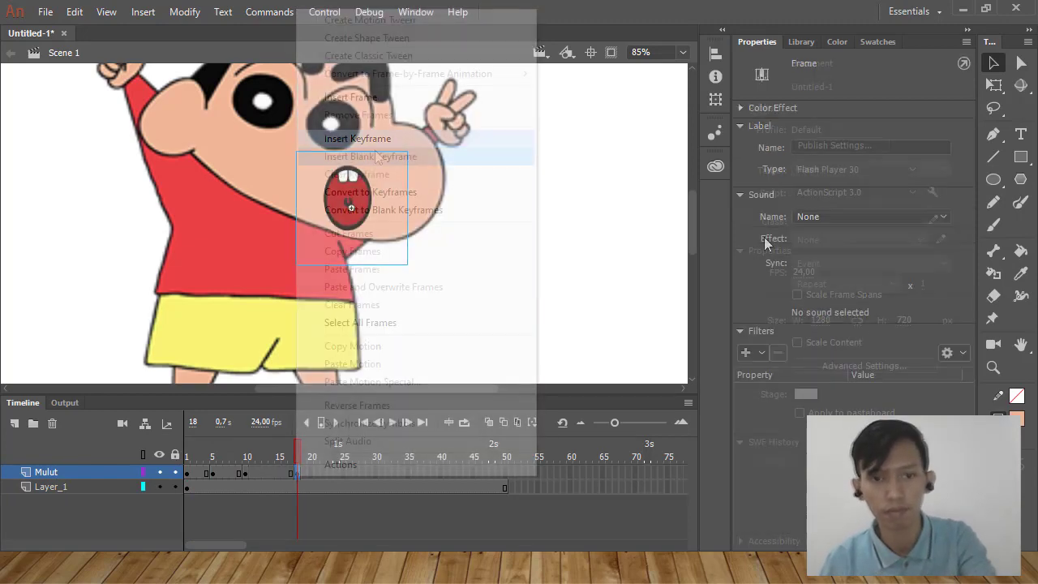
pyautogui.click(360, 223)
pyautogui.moveTo(798, 289); pyautogui.dragTo(819, 305)
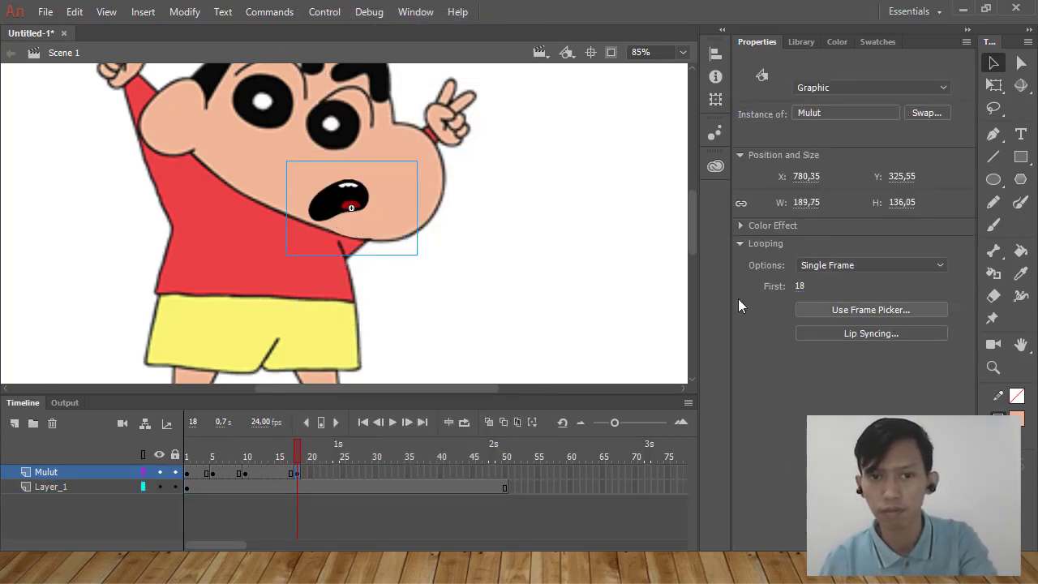
pyautogui.moveTo(349, 197); pyautogui.dragTo(360, 188)
pyautogui.click(558, 231)
# Insert a Mulut keyframe at frame 25, switch it to a different mouth shape, and adjust its position.
pyautogui.click(345, 474)
pyautogui.rightClick(345, 474)
pyautogui.click(406, 141)
pyautogui.click(364, 201)
pyautogui.moveTo(801, 288); pyautogui.dragTo(805, 280)
pyautogui.moveTo(385, 201); pyautogui.dragTo(376, 202)
# Insert a Mulut keyframe at frame 35, choose another mouth shape, and nudge it into place.
pyautogui.moveTo(188, 456); pyautogui.dragTo(408, 477)
pyautogui.rightClick(408, 475)
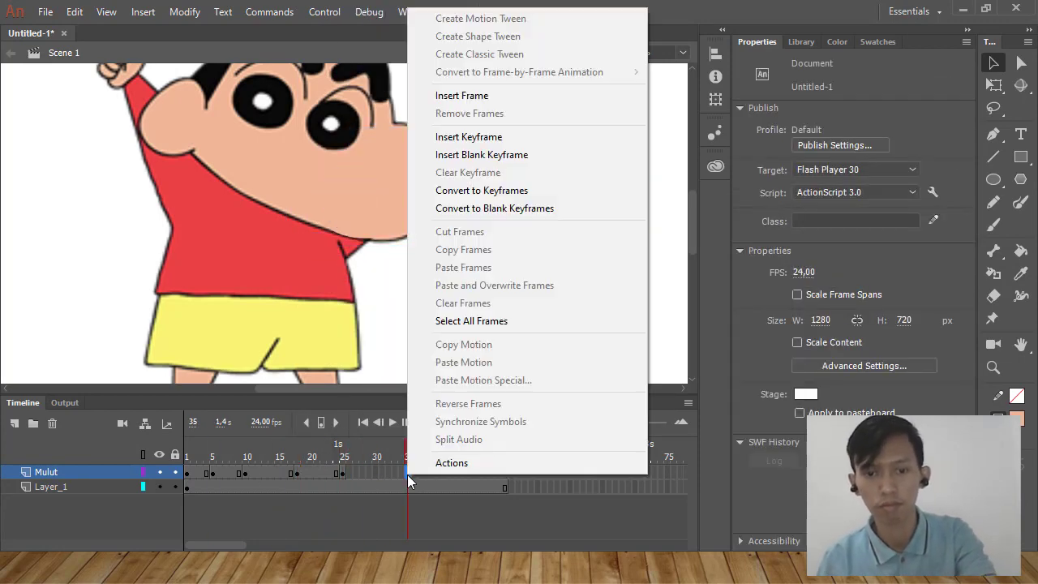
pyautogui.click(468, 138)
pyautogui.click(357, 211)
pyautogui.moveTo(800, 287); pyautogui.dragTo(802, 266)
pyautogui.moveTo(355, 214); pyautogui.dragTo(355, 220)
# Insert a Mulut keyframe at frame 44, change its mouth shape, and realign it on the face.
pyautogui.rightClick(466, 473)
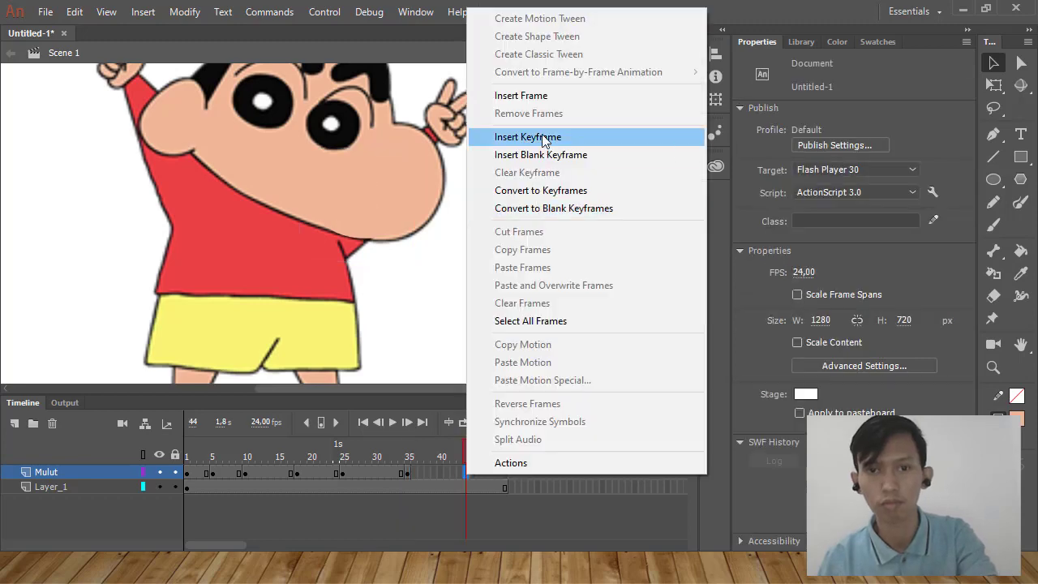
pyautogui.click(546, 138)
pyautogui.click(357, 213)
pyautogui.moveTo(801, 288)
pyautogui.mouseDown()
pyautogui.moveTo(807, 250)
pyautogui.moveTo(808, 274)
pyautogui.mouseUp()
pyautogui.moveTo(398, 211); pyautogui.dragTo(374, 206)
# Insert a Mulut keyframe at frame 50 and change the symbol frame it displays.
pyautogui.rightClick(505, 472)
pyautogui.click(539, 133)
pyautogui.moveTo(797, 286); pyautogui.dragTo(795, 292)
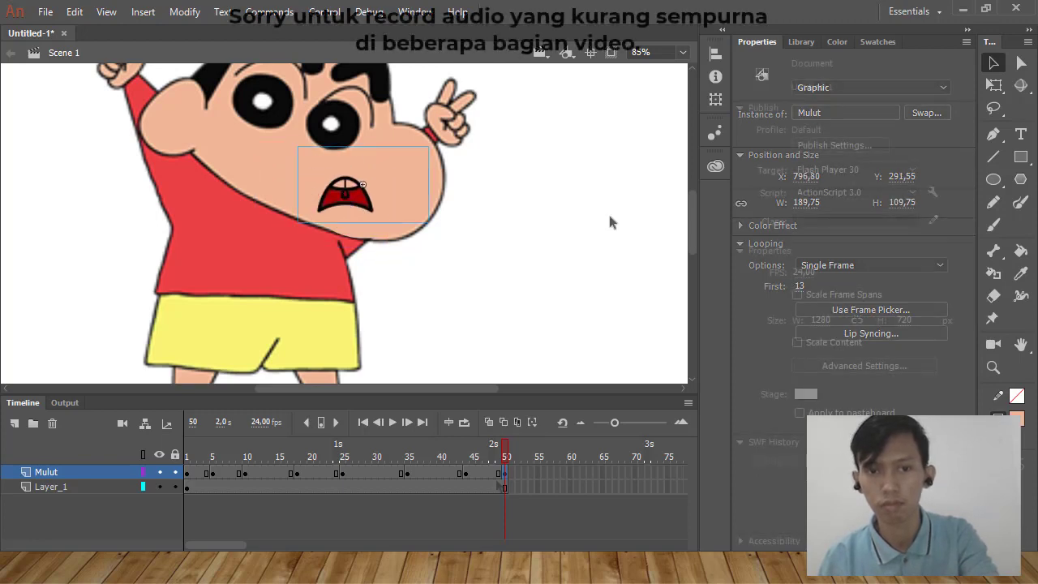
# Preview the mouth animation on the timeline and run a test export of the movie.
pyautogui.moveTo(504, 446)
pyautogui.mouseDown()
pyautogui.moveTo(186, 459)
pyautogui.moveTo(505, 450)
pyautogui.mouseUp()
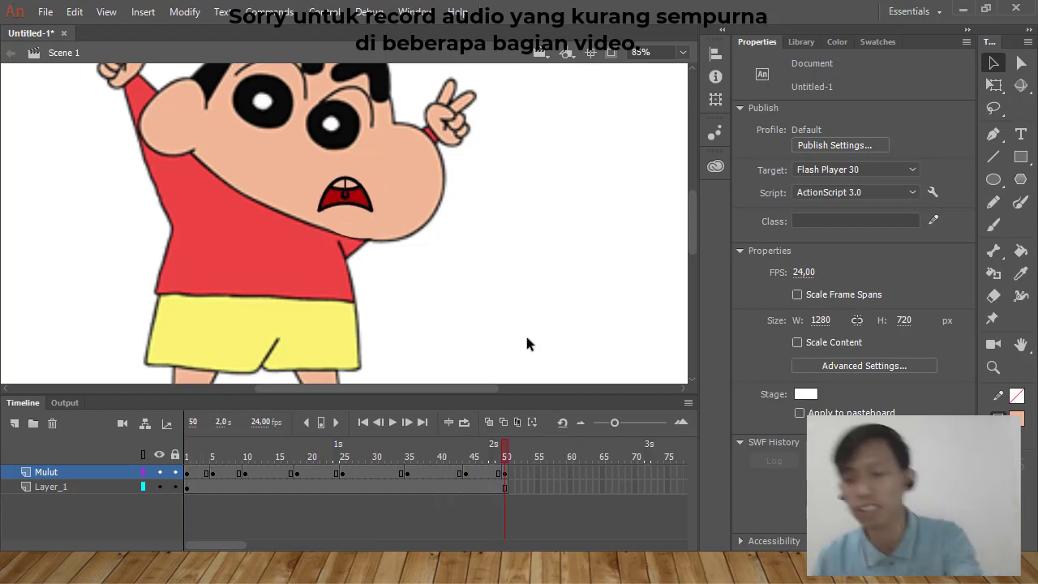
pyautogui.press('Return')
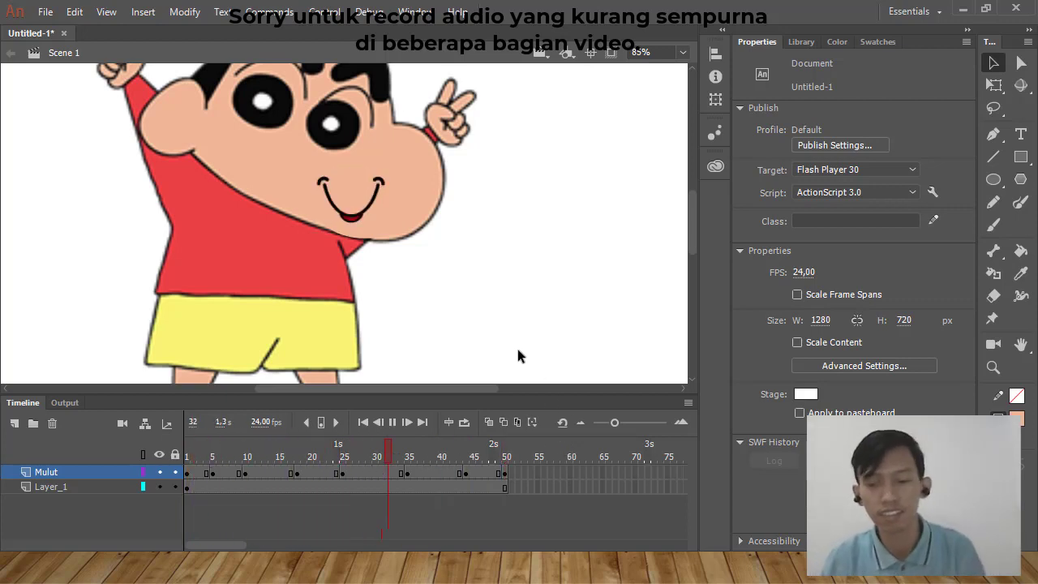
pyautogui.hotkey('ctrl', 'Return')
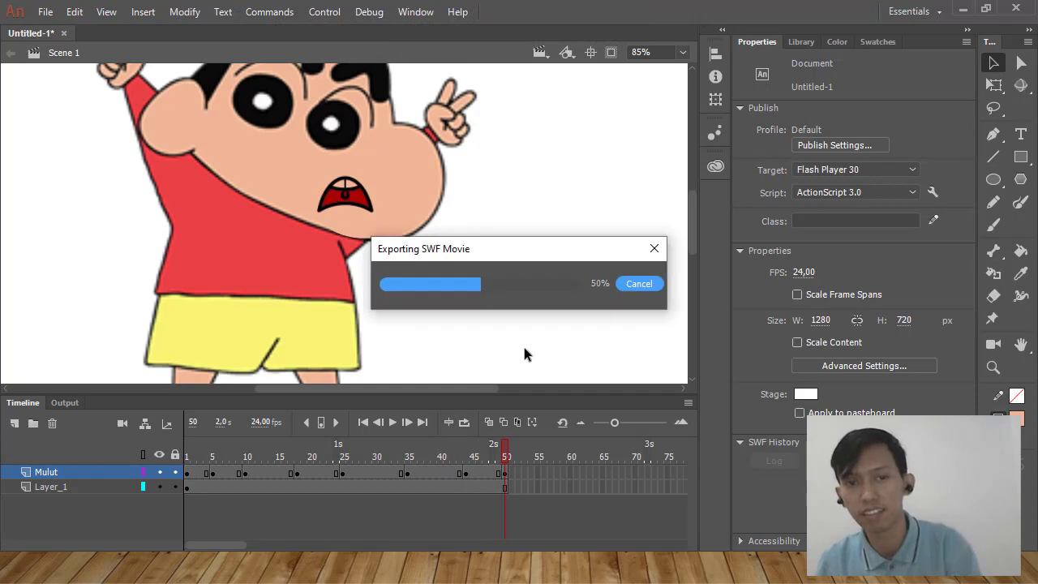